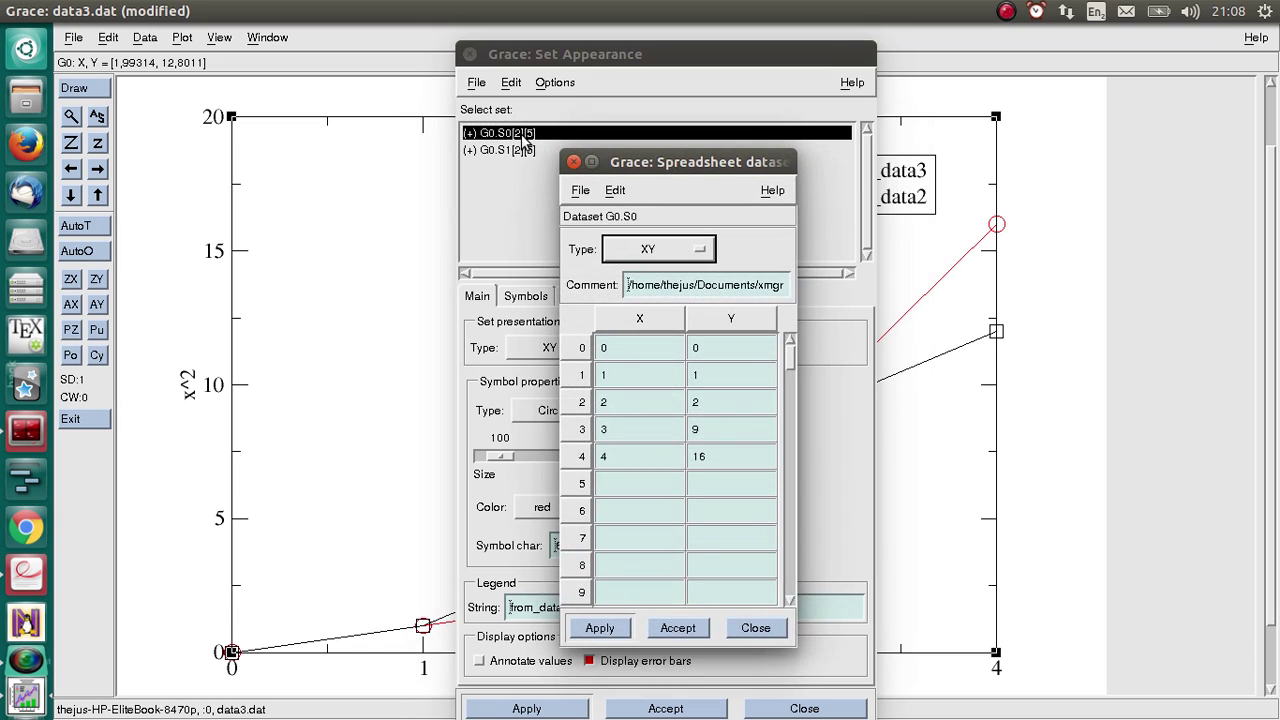
- Open the spreadsheet of set G0.S1 and arrange it beside the G0.S0 spreadsheet, with the Set Appearance window clear of both
{"action": "left_click_drag", "start_coordinate": [710, 163], "coordinate": [318, 101]}
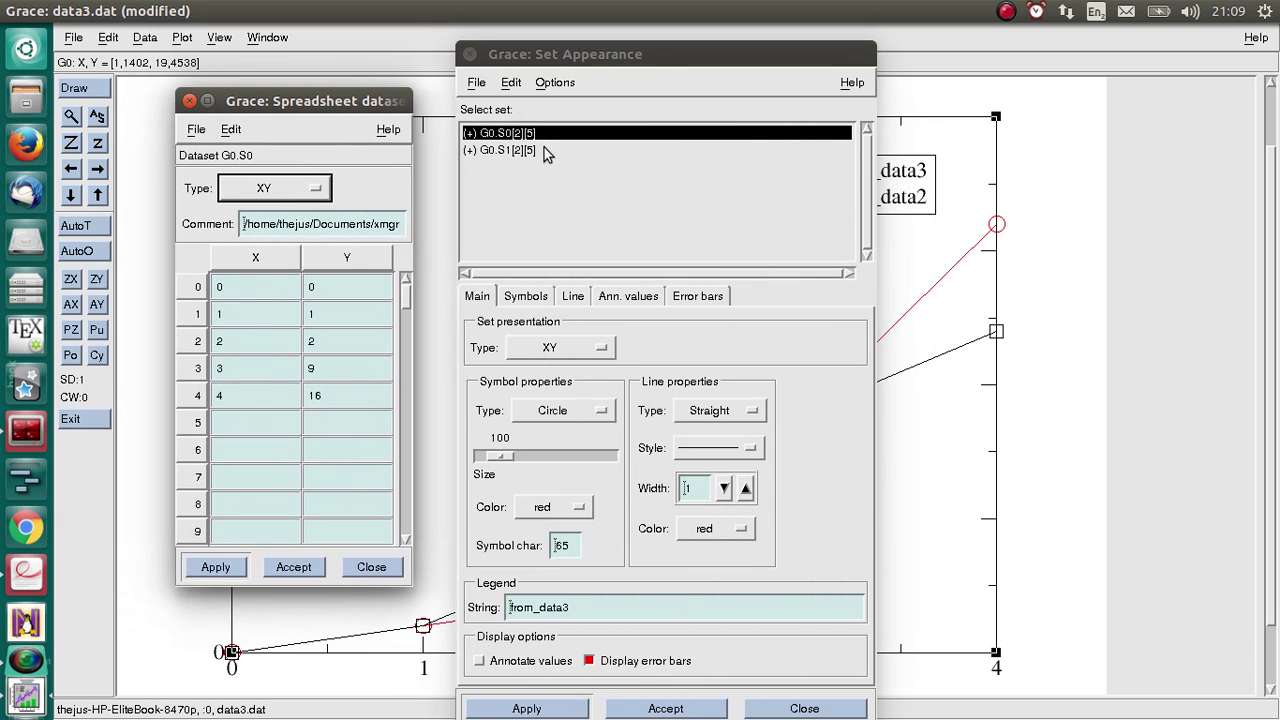
{"action": "double_click", "coordinate": [525, 150]}
{"action": "left_click_drag", "start_coordinate": [842, 165], "coordinate": [437, 136]}
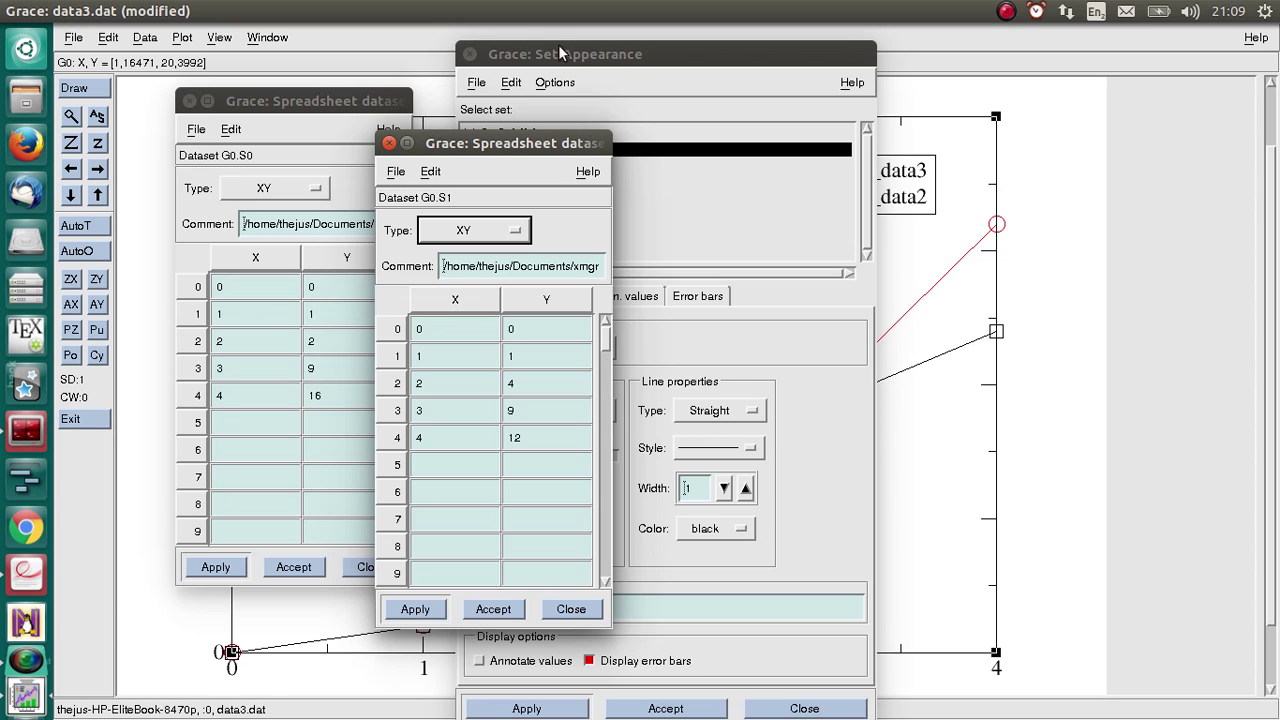
{"action": "left_click_drag", "start_coordinate": [565, 50], "coordinate": [890, 89]}
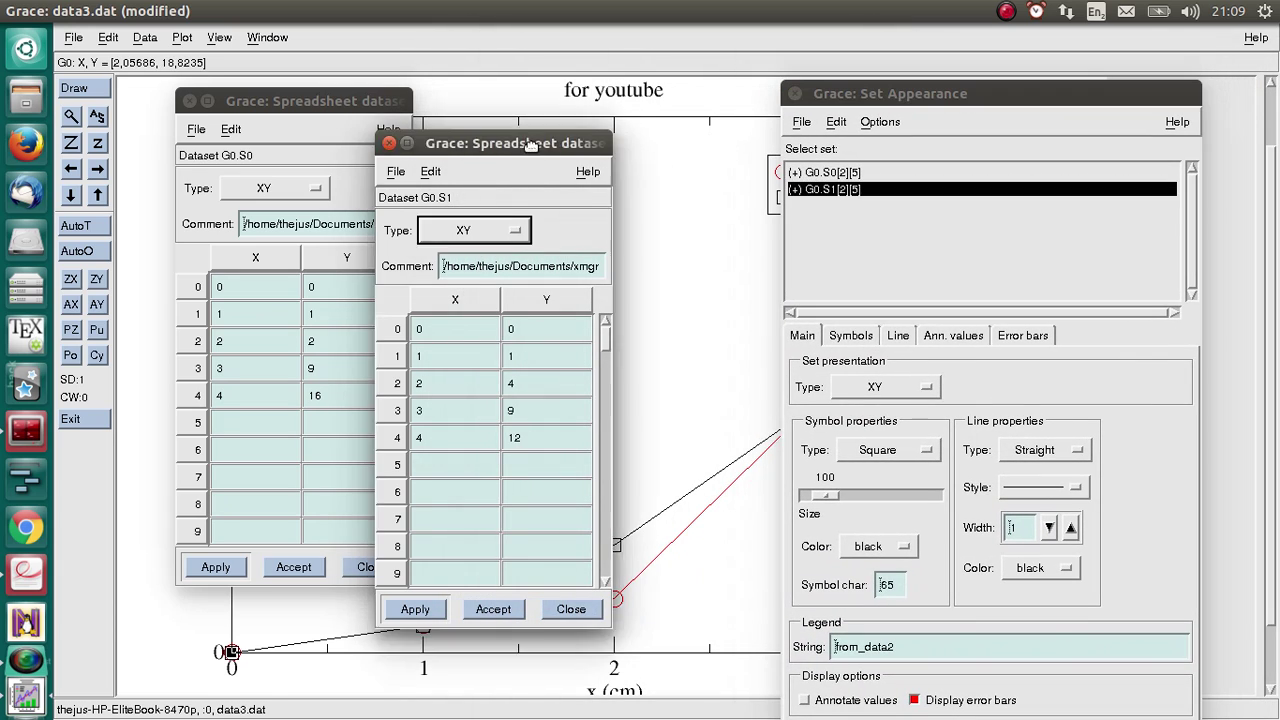
{"action": "left_click_drag", "start_coordinate": [527, 146], "coordinate": [591, 112]}
{"action": "mouse_move", "coordinate": [286, 104]}
{"action": "left_mouse_down"}
{"action": "mouse_move", "coordinate": [302, 133]}
{"action": "mouse_move", "coordinate": [306, 118]}
{"action": "left_mouse_up"}
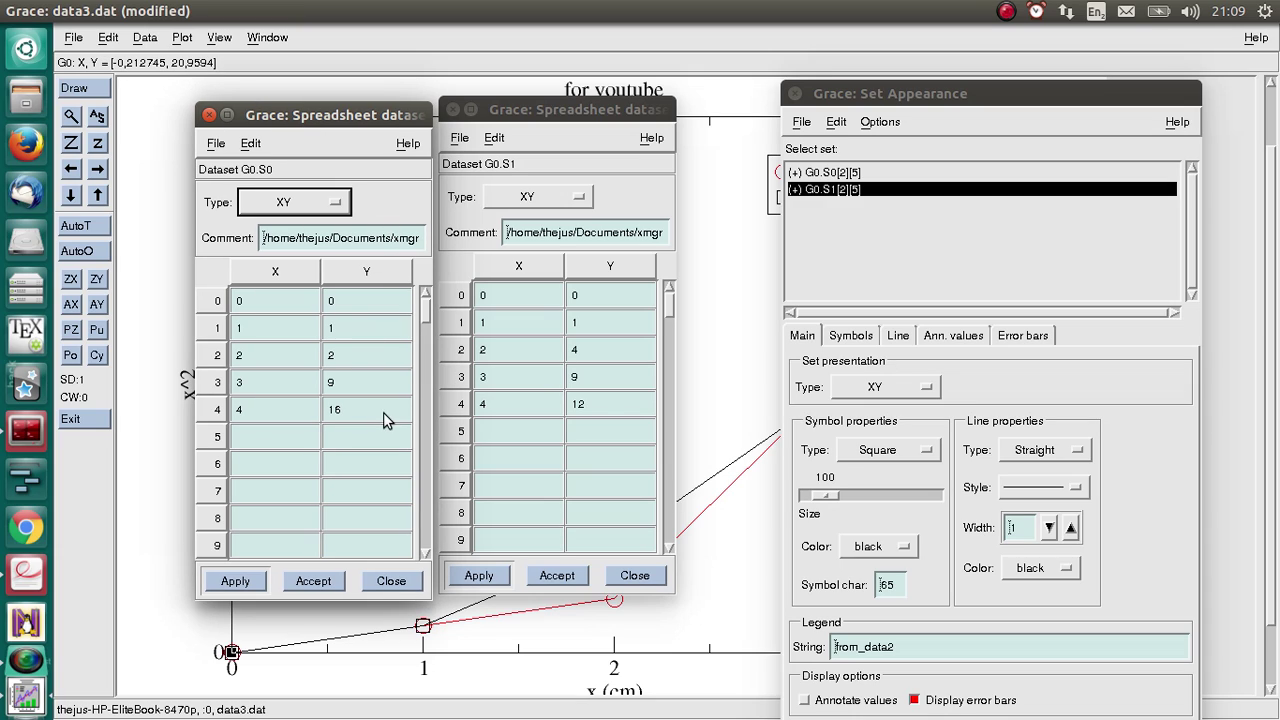
{"action": "left_click", "coordinate": [612, 266]}
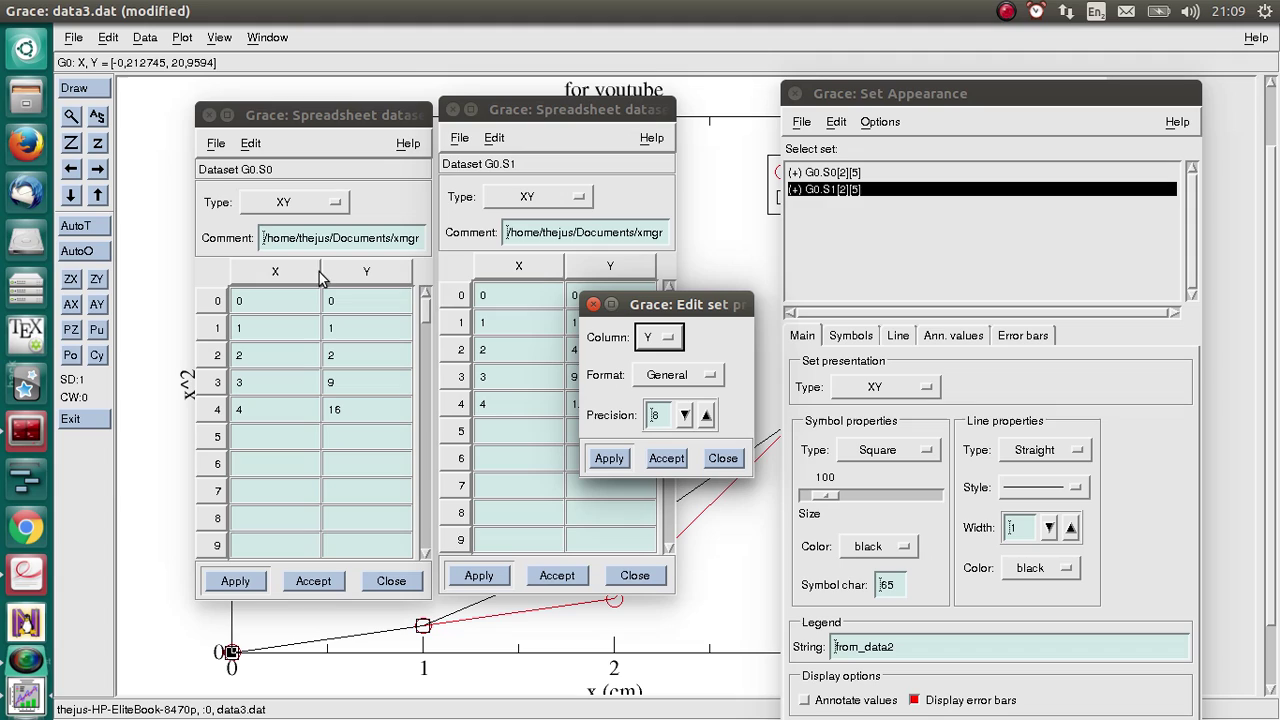
{"action": "left_click", "coordinate": [594, 306]}
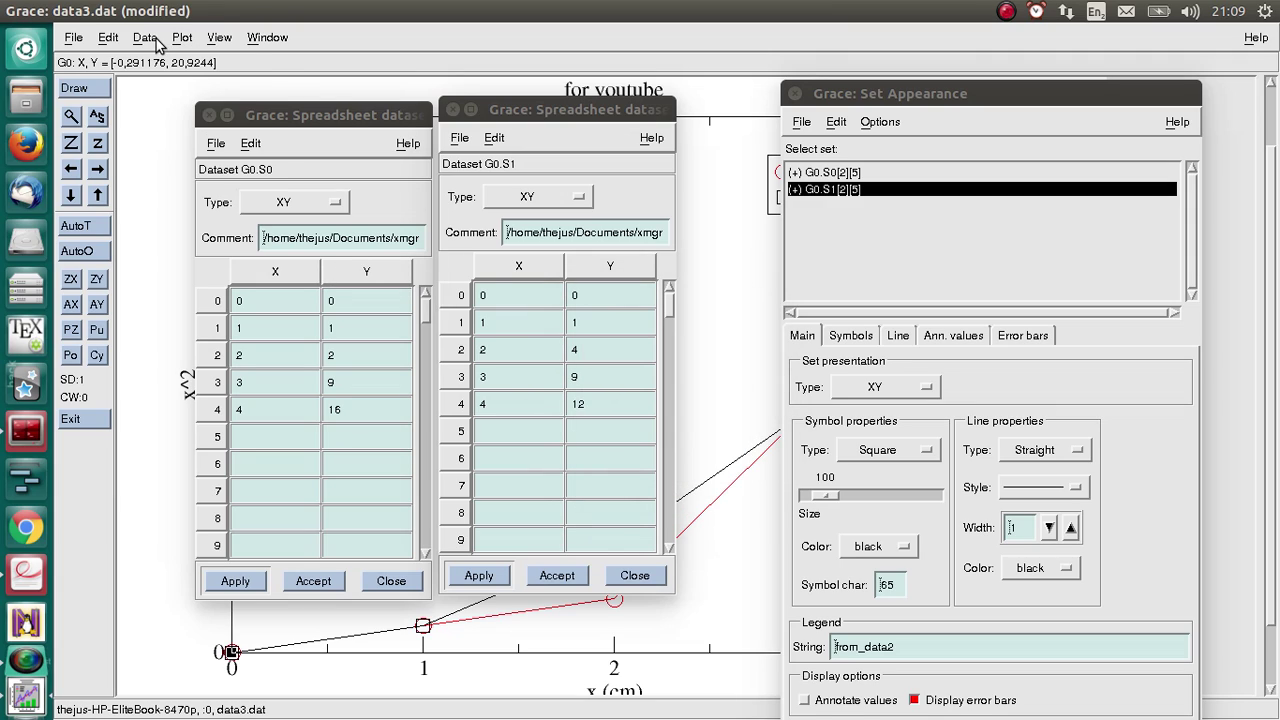
- Evaluate the expression s2.y=s0.y+s1.y with G0.S0 as the source set to create a third set
{"action": "left_click", "coordinate": [158, 40]}
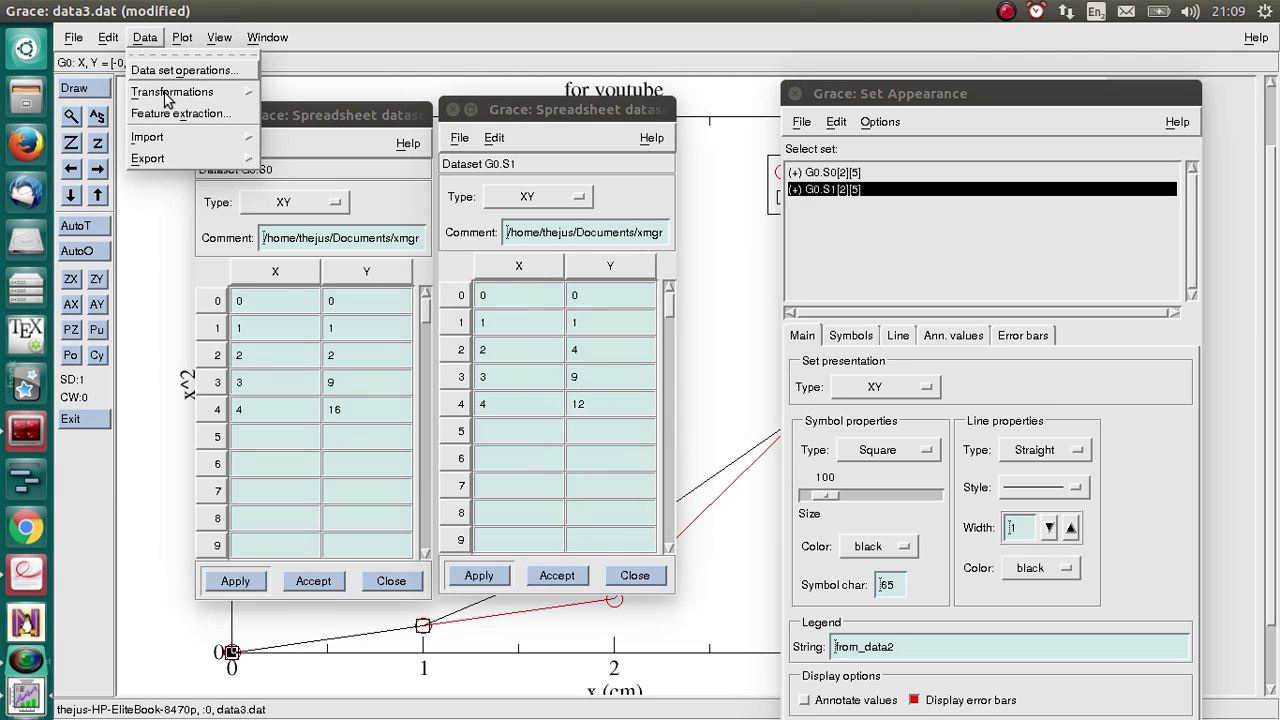
{"action": "mouse_move", "coordinate": [168, 100]}
{"action": "left_click", "coordinate": [277, 106]}
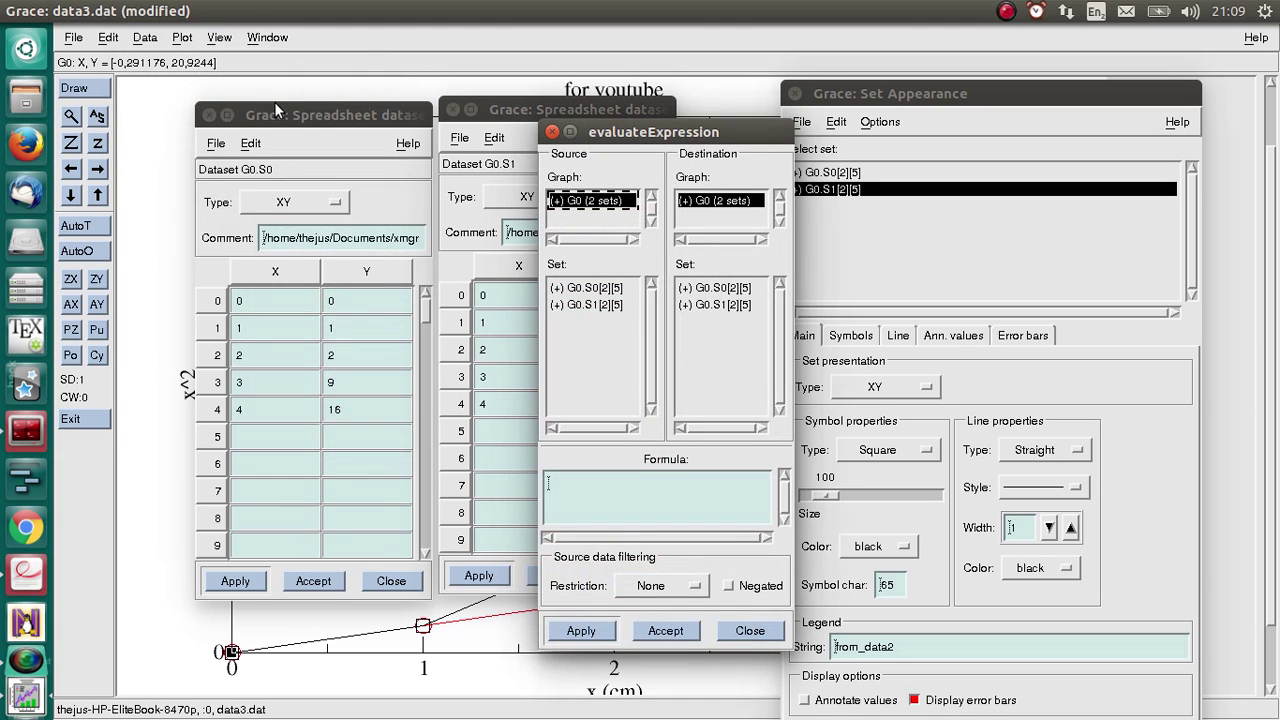
{"action": "left_click", "coordinate": [592, 288]}
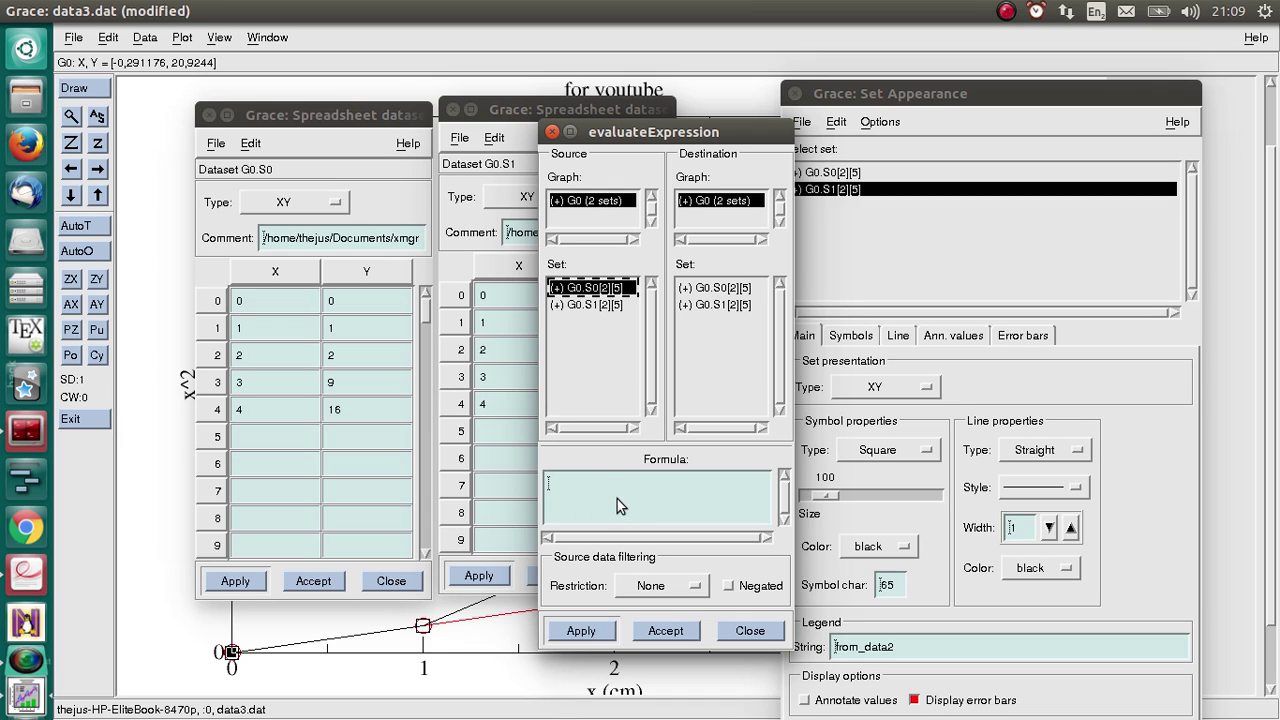
{"action": "left_click", "coordinate": [617, 499]}
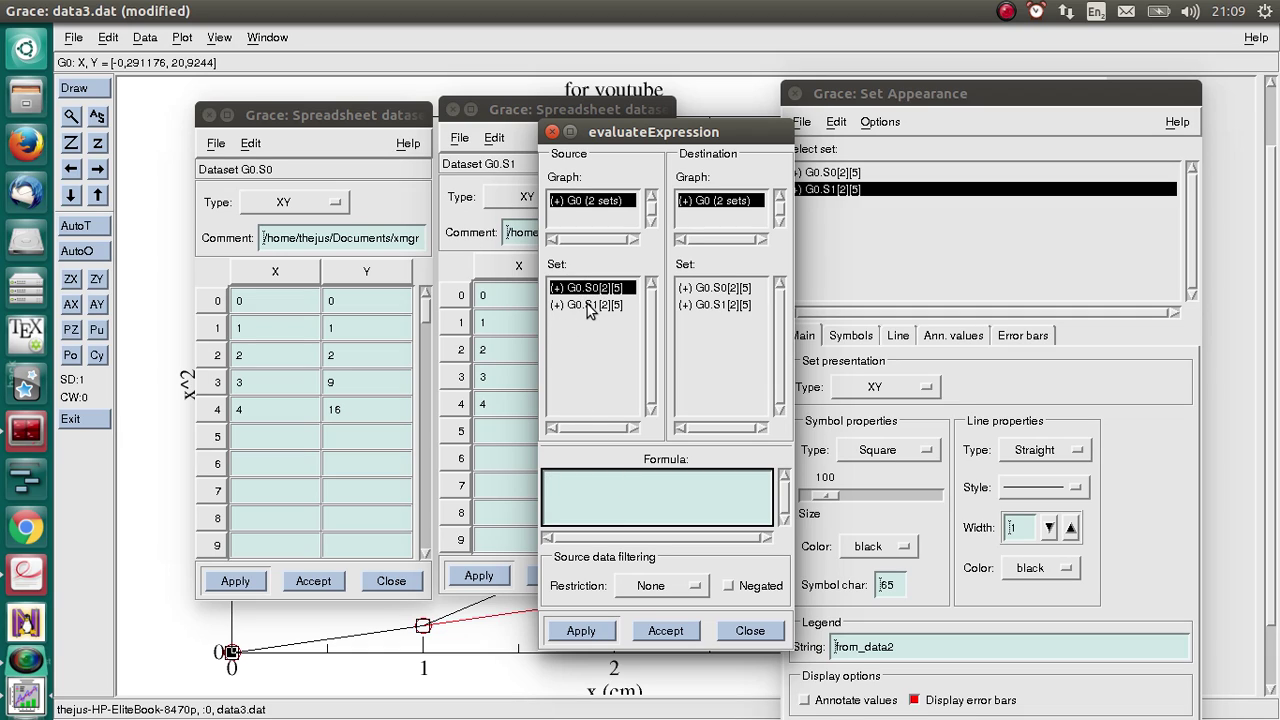
{"action": "type", "text": "s2.y=s0.y+s1.y"}
{"action": "left_click", "coordinate": [603, 636]}
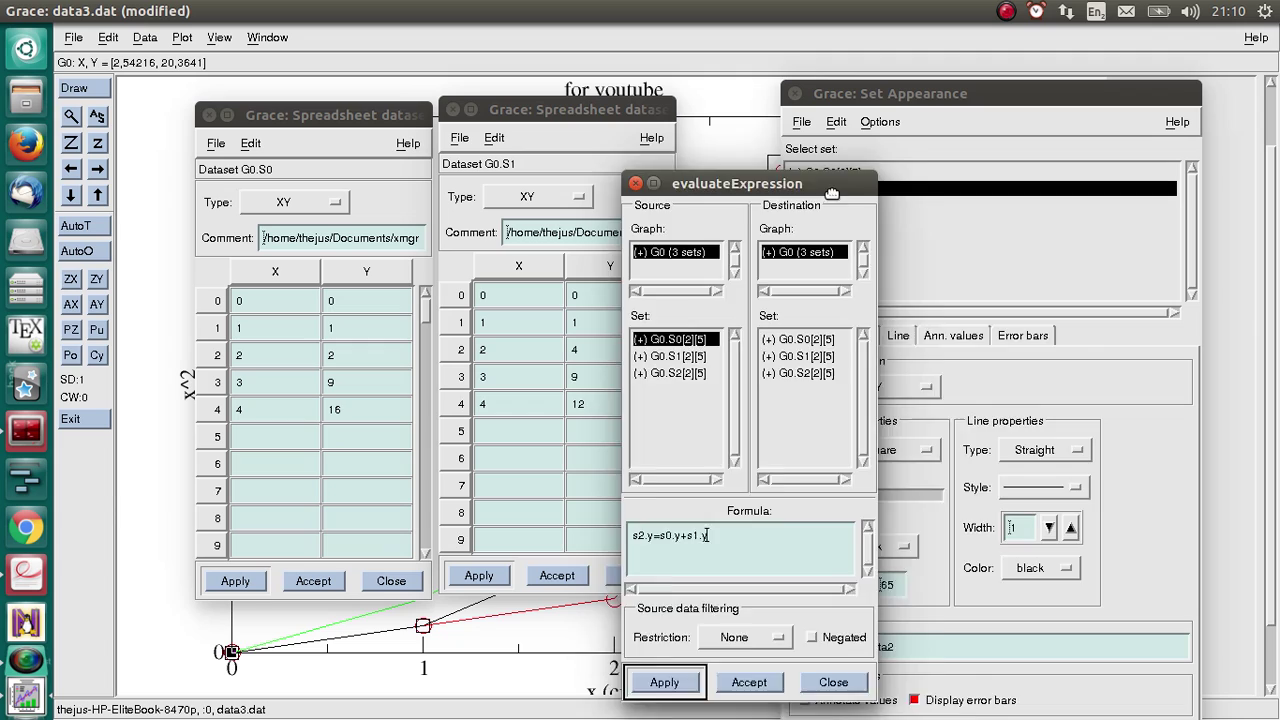
- Open the spreadsheet of set G0.S2 and place it beside the G0.S0 and G0.S1 spreadsheets
{"action": "left_click_drag", "start_coordinate": [720, 132], "coordinate": [1111, 210]}
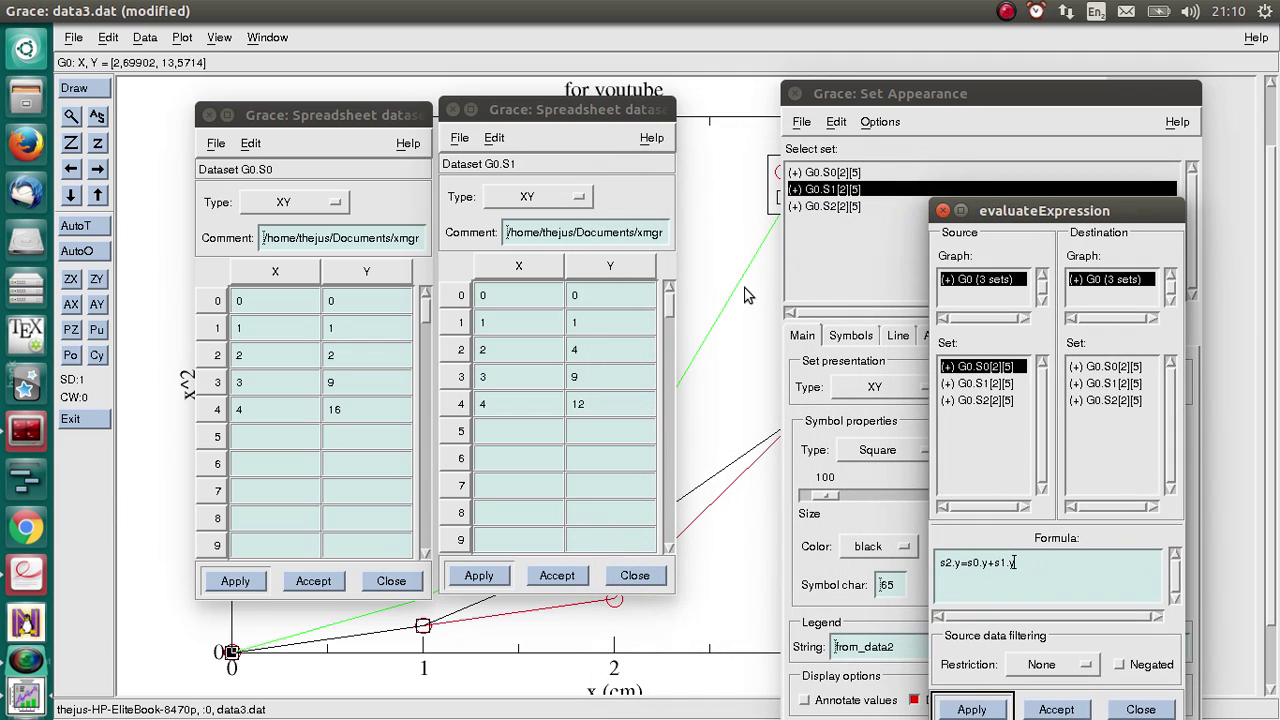
{"action": "double_click", "coordinate": [850, 208]}
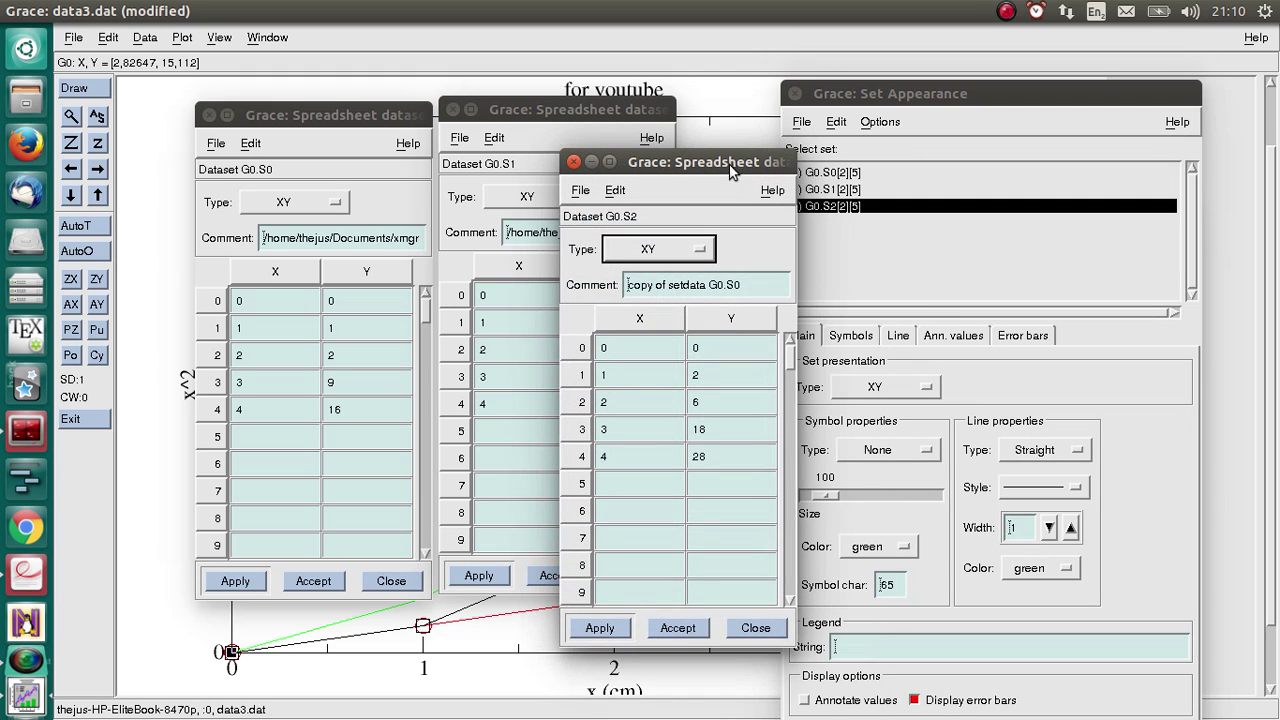
{"action": "left_click_drag", "start_coordinate": [730, 163], "coordinate": [910, 122]}
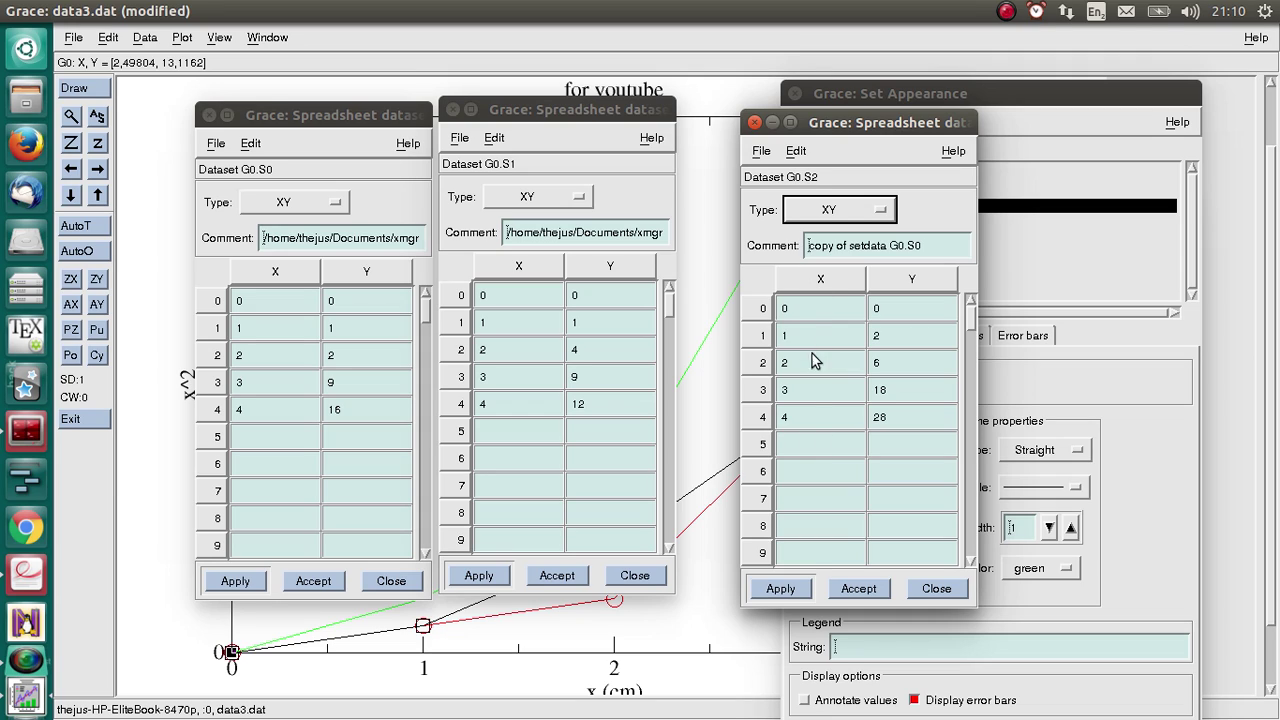
- Compare the Y values of G0.S0 and G0.S1 row by row with the summed Y values in G0.S2
{"action": "left_click", "coordinate": [355, 303]}
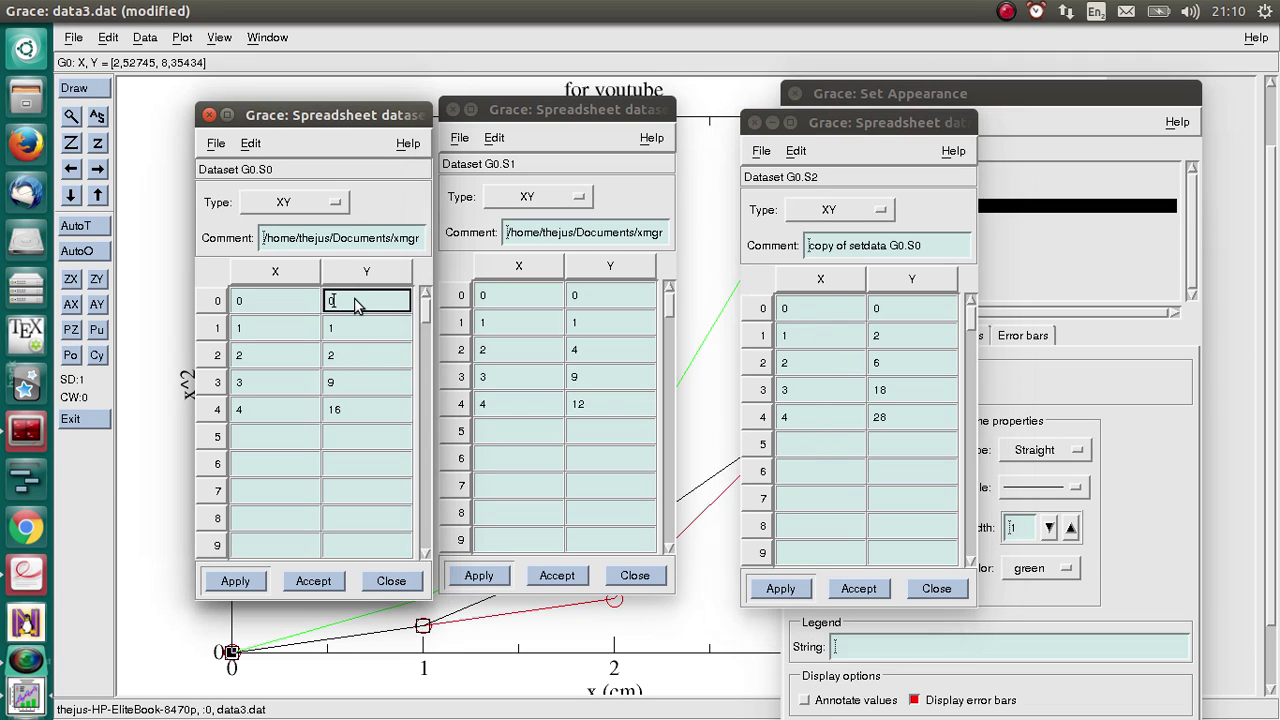
{"action": "left_click", "coordinate": [614, 296]}
{"action": "left_click", "coordinate": [893, 311]}
{"action": "left_click", "coordinate": [393, 335]}
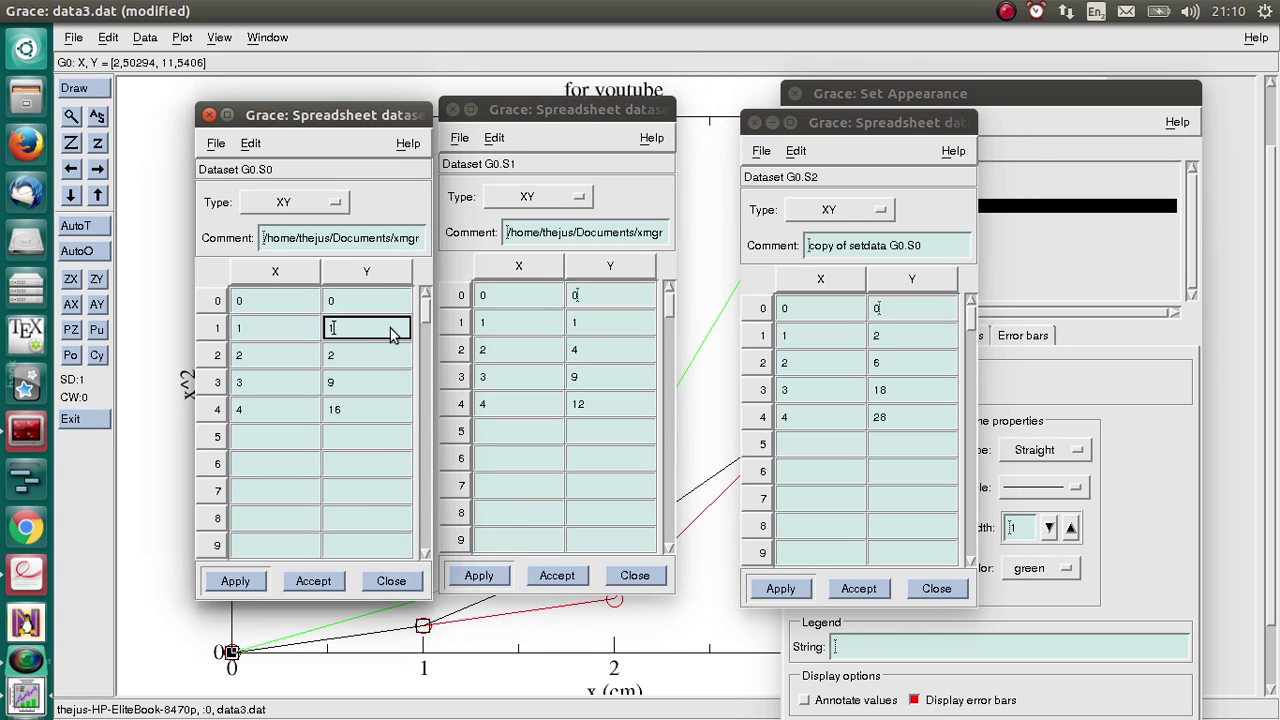
{"action": "left_click", "coordinate": [645, 326]}
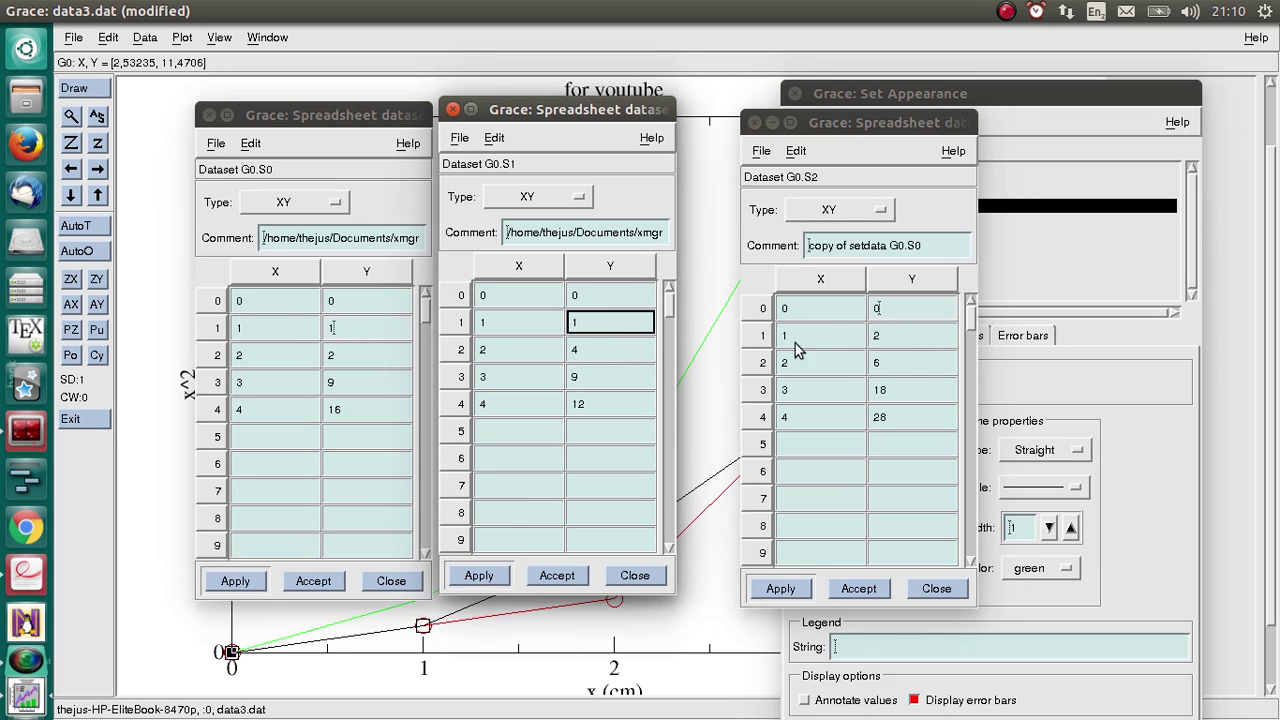
{"action": "left_click", "coordinate": [943, 335]}
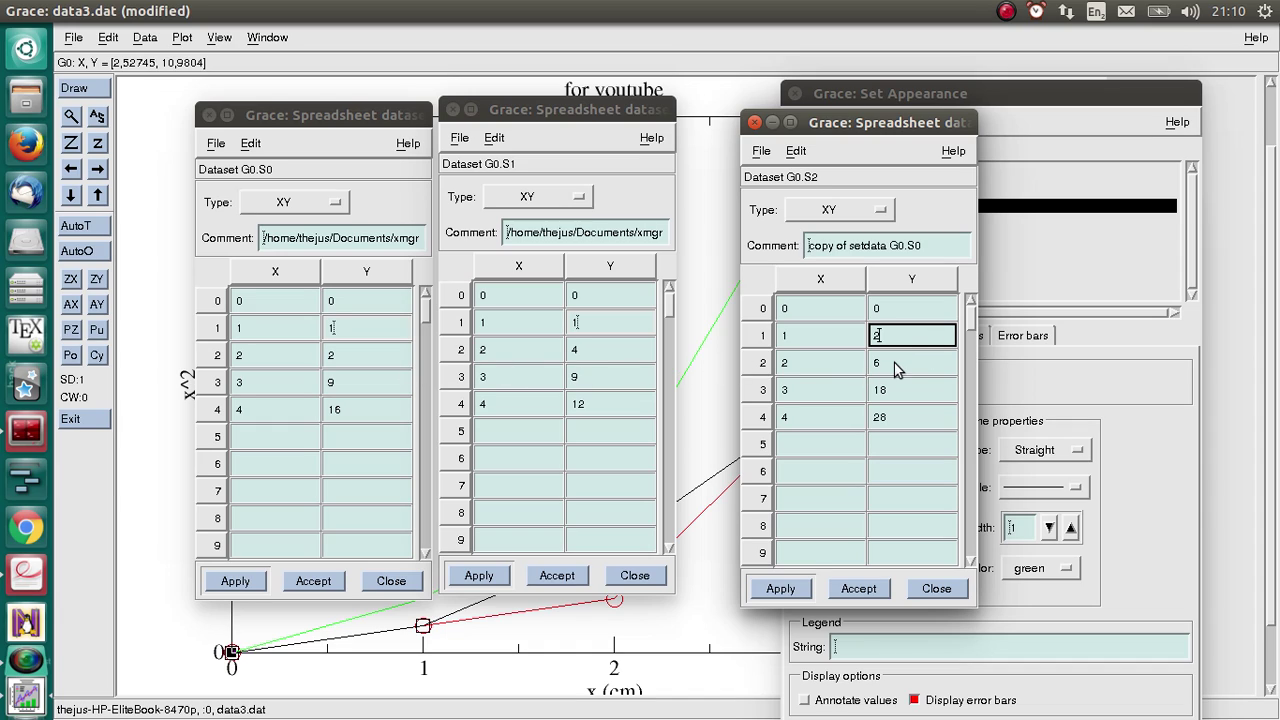
{"action": "left_click", "coordinate": [886, 396]}
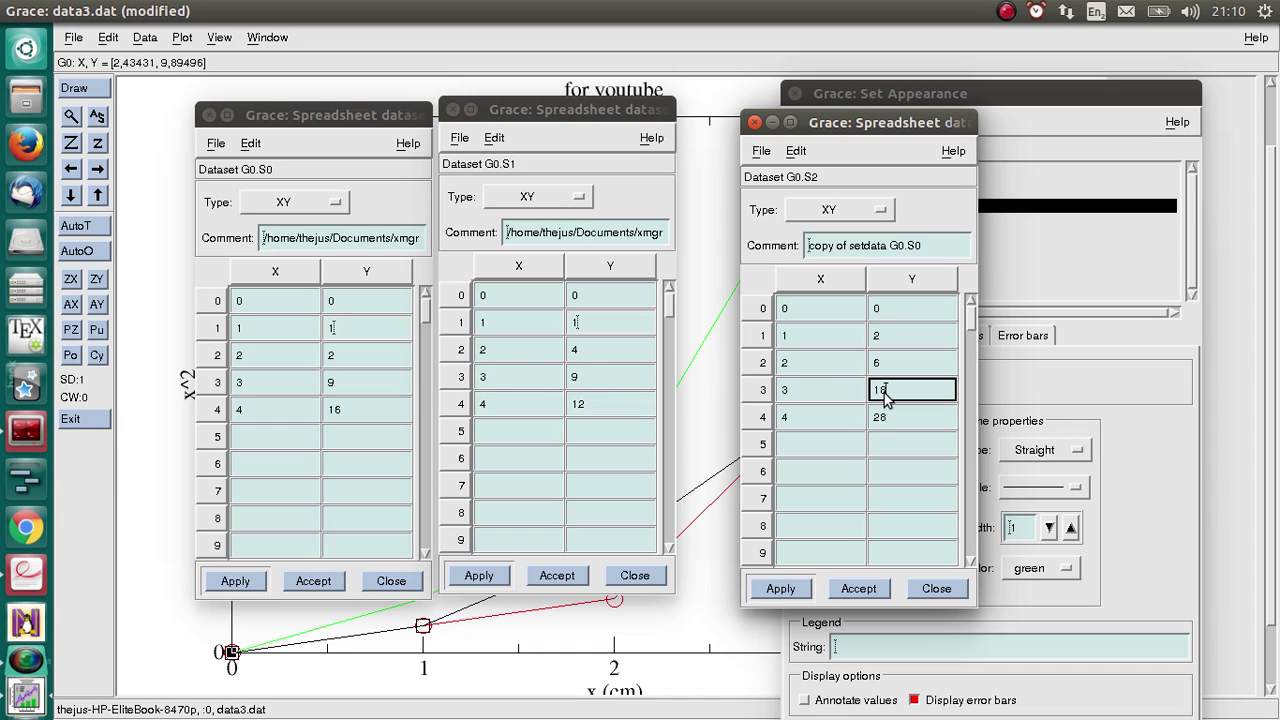
{"action": "left_click", "coordinate": [594, 380]}
{"action": "left_click", "coordinate": [344, 382]}
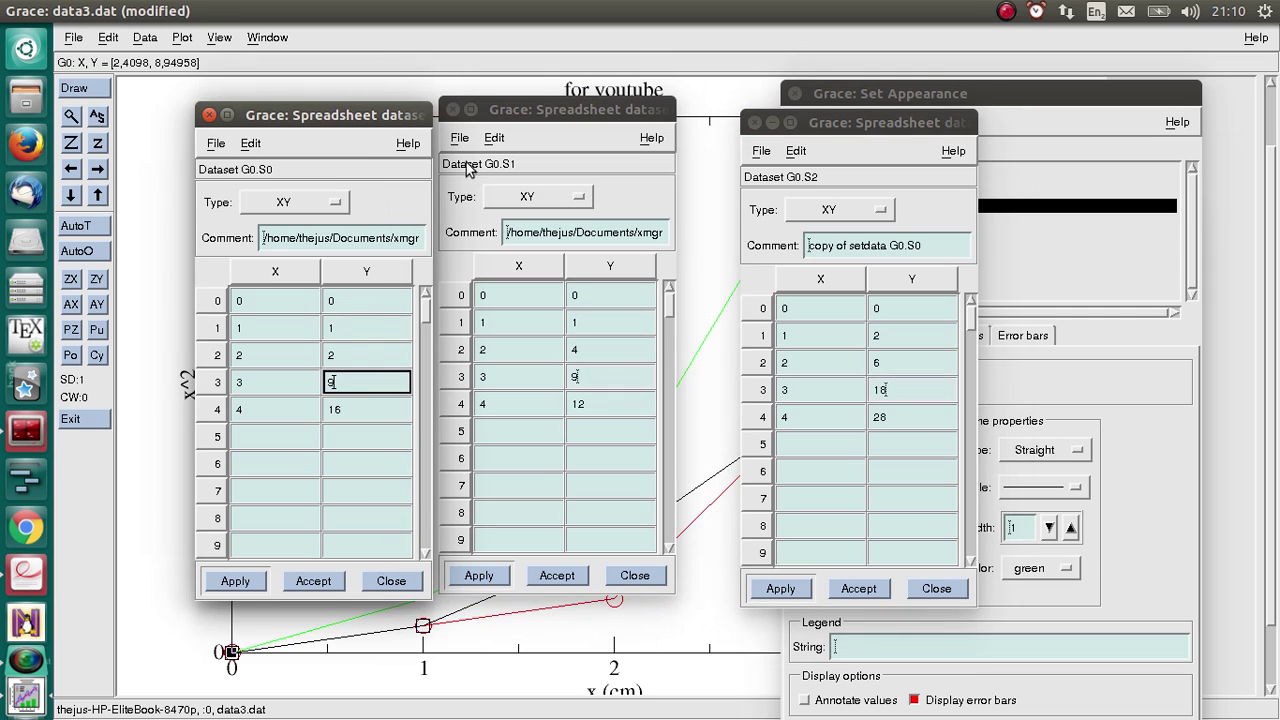
- Close the three dataset spreadsheets, the Set Appearance window and the evaluateExpression window
{"action": "left_click", "coordinate": [452, 109]}
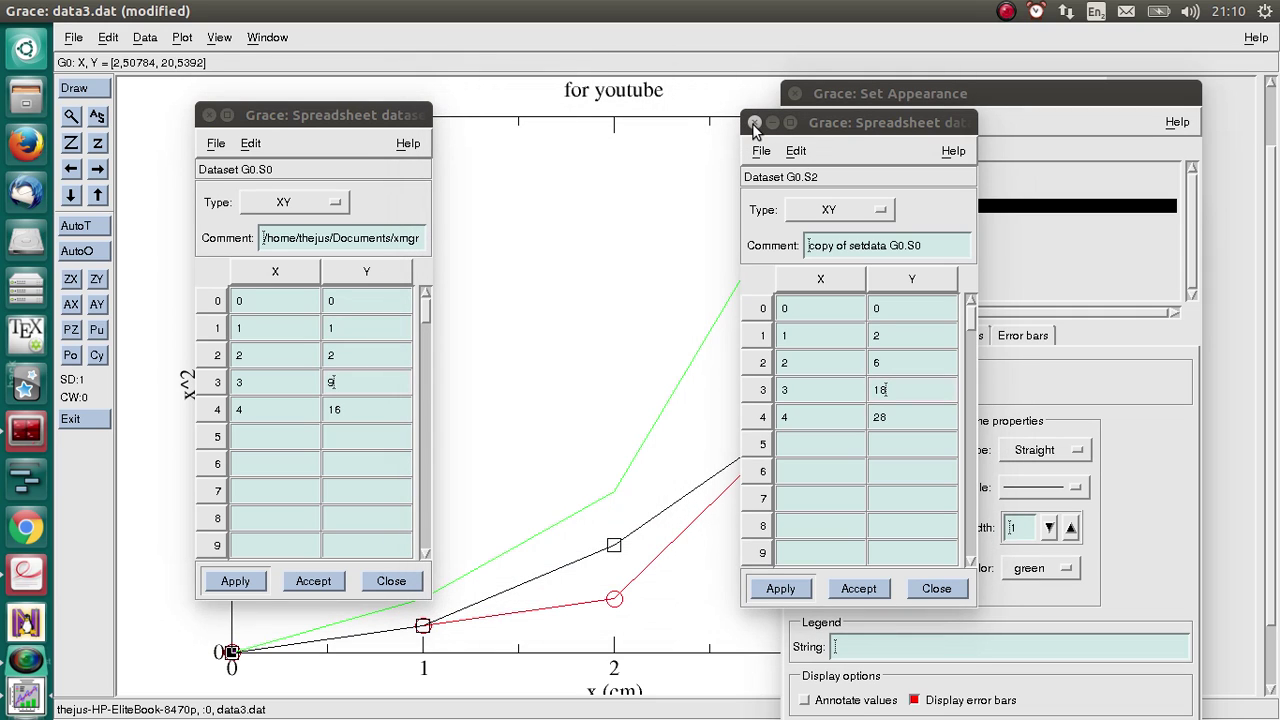
{"action": "left_click", "coordinate": [754, 122]}
{"action": "left_click", "coordinate": [794, 93]}
{"action": "left_click", "coordinate": [207, 115]}
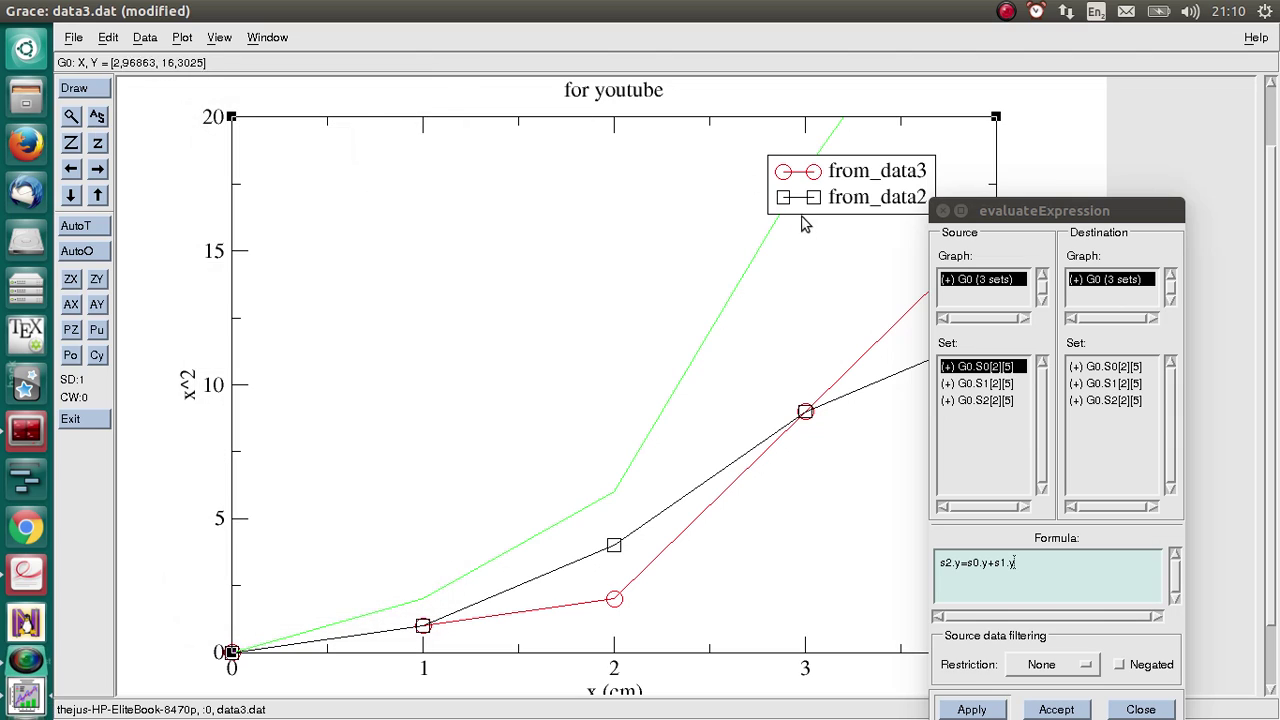
{"action": "left_click", "coordinate": [943, 211]}
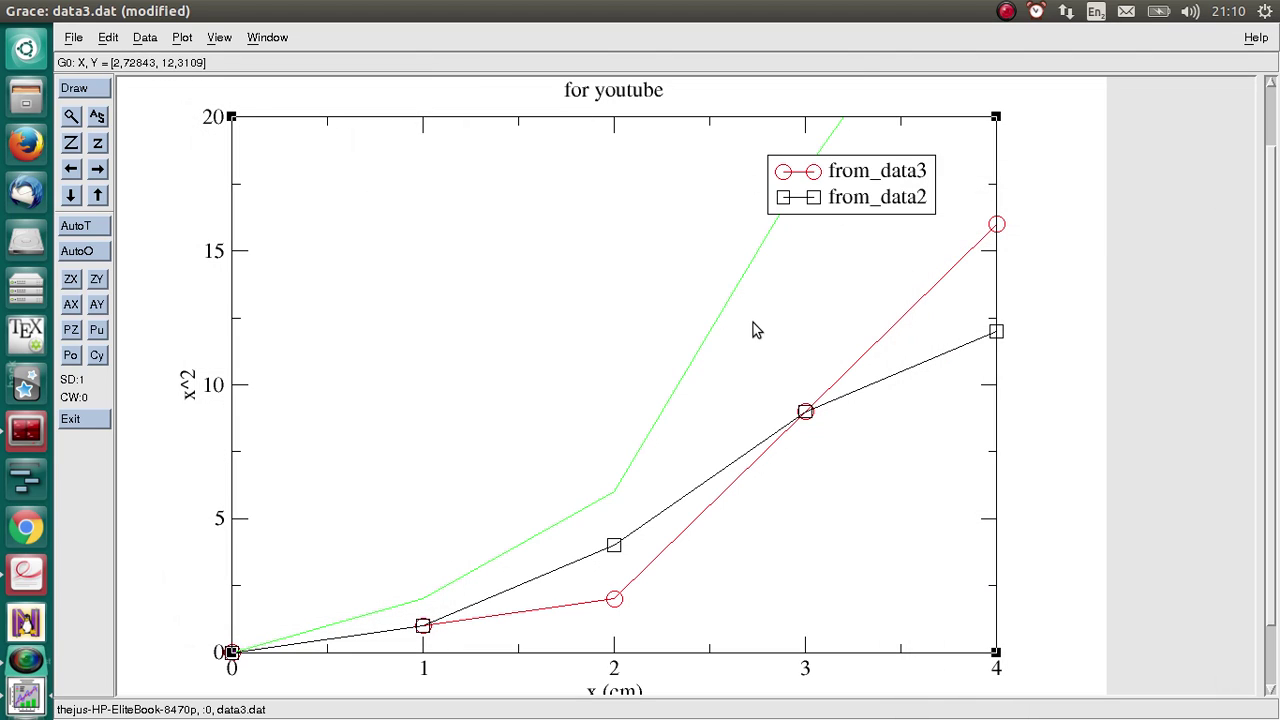
- Set the legend string of set G0.S2 to "sum", apply it and close its appearance settings
{"action": "double_click", "coordinate": [738, 288]}
{"action": "left_click_drag", "start_coordinate": [722, 41], "coordinate": [509, 39]}
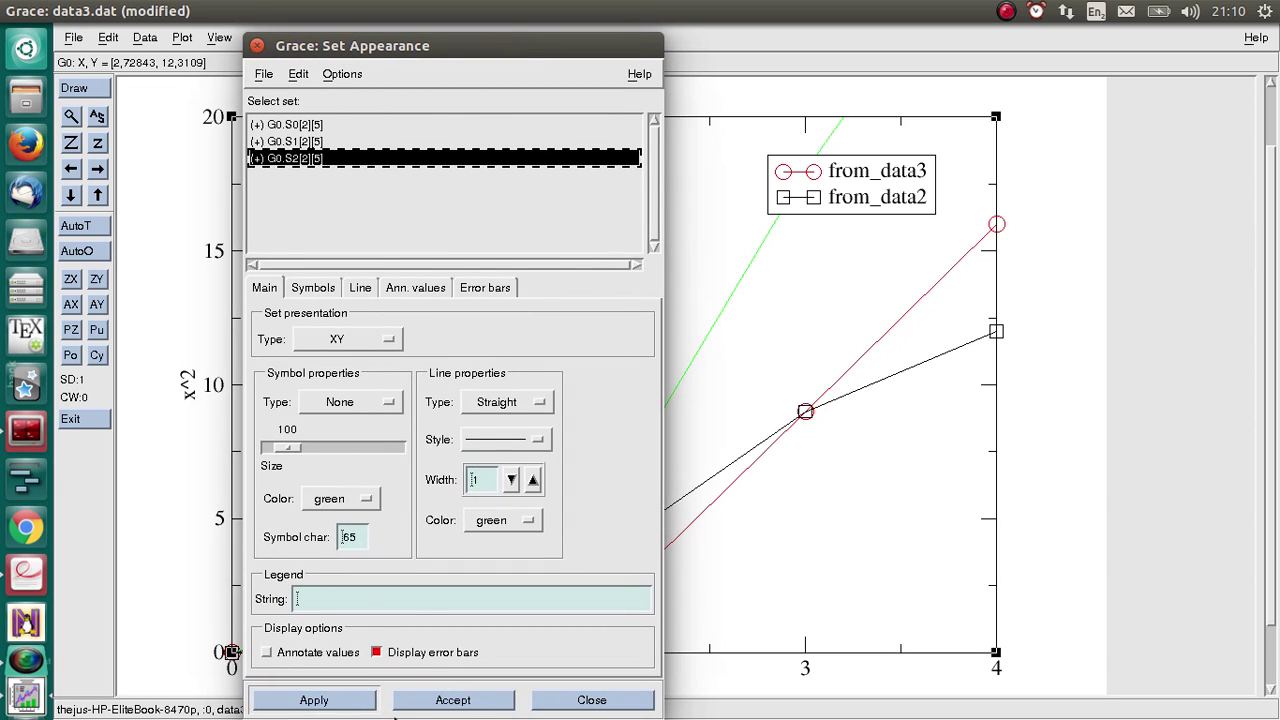
{"action": "left_click", "coordinate": [429, 599]}
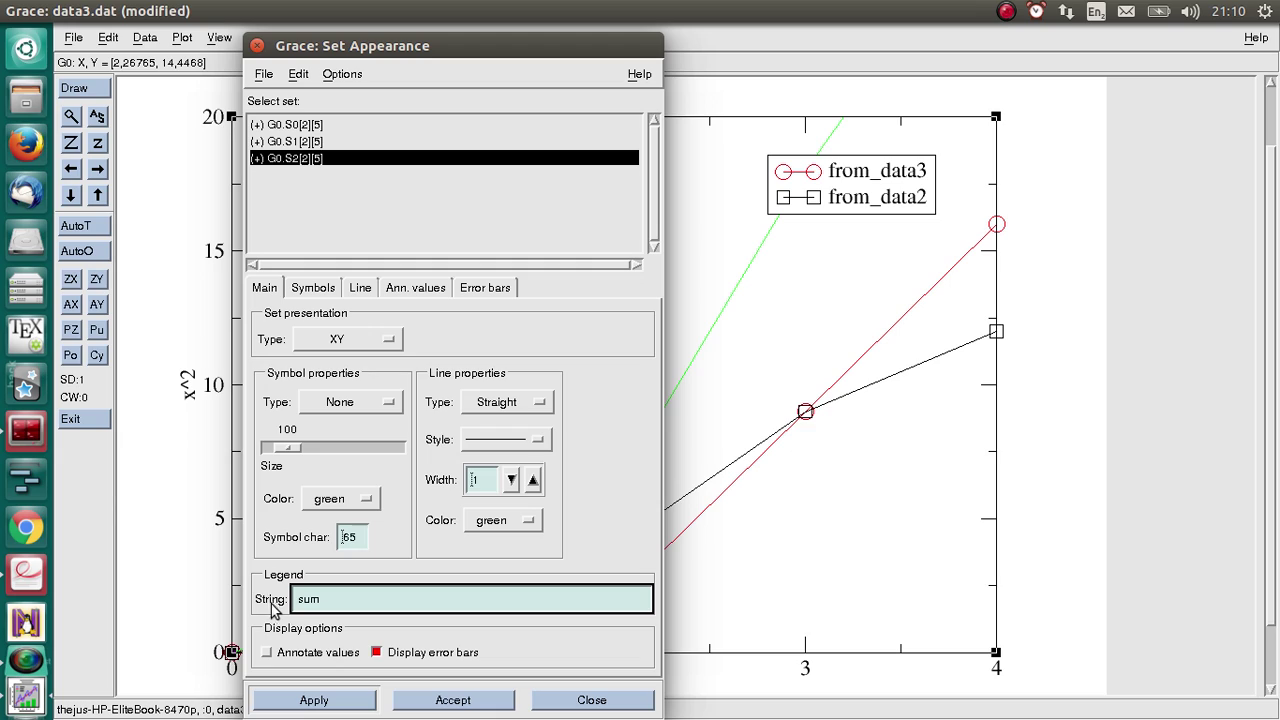
{"action": "left_click", "coordinate": [313, 700]}
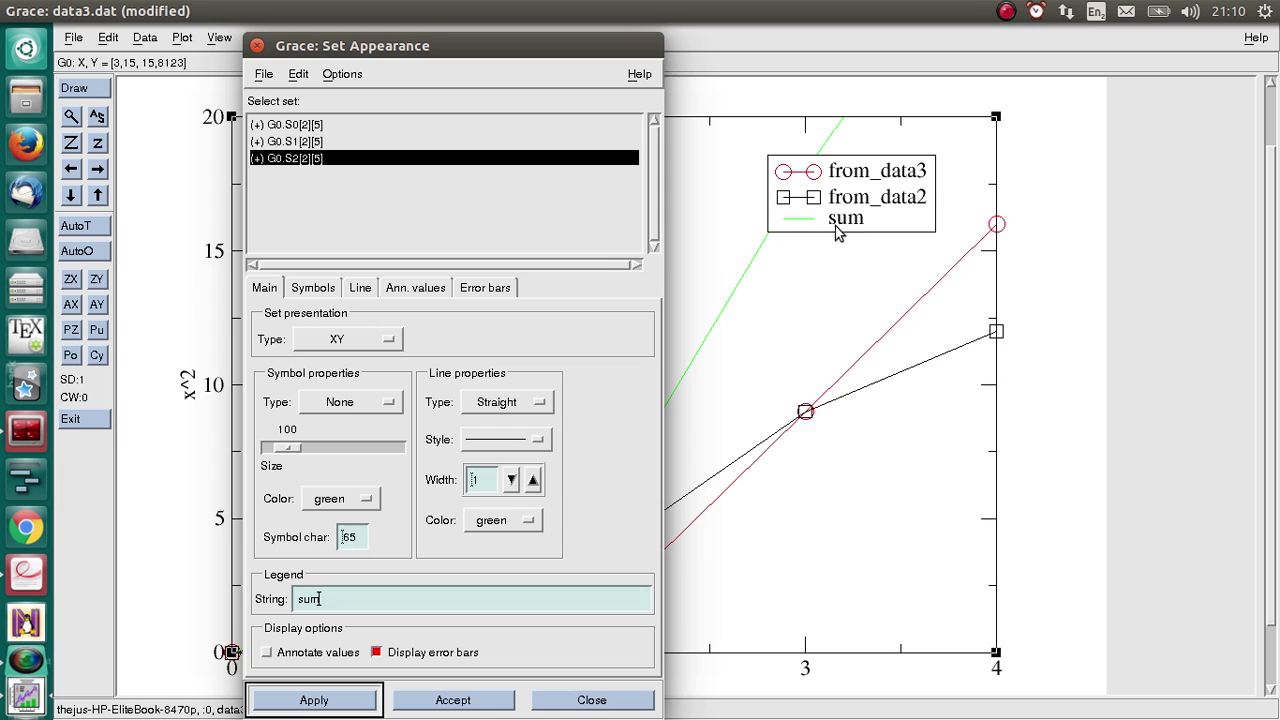
{"action": "left_click", "coordinate": [257, 47]}
{"action": "left_click", "coordinate": [78, 40]}
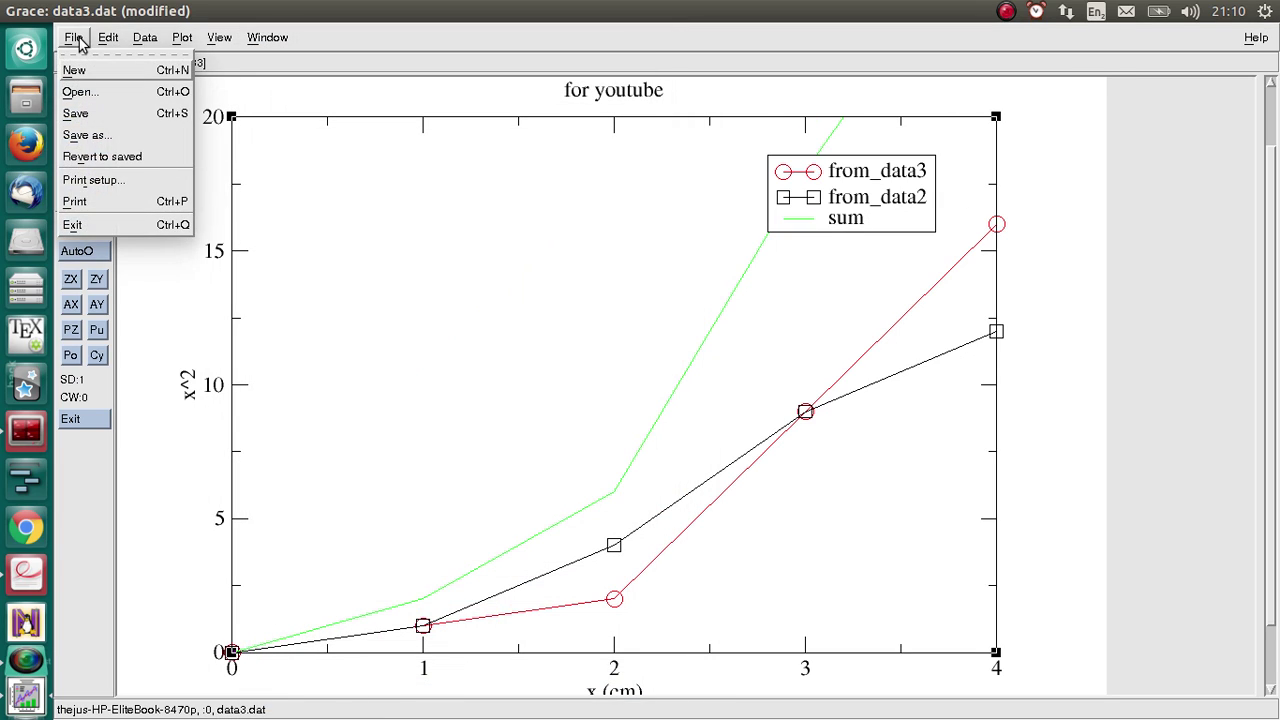
{"action": "left_click", "coordinate": [84, 135]}
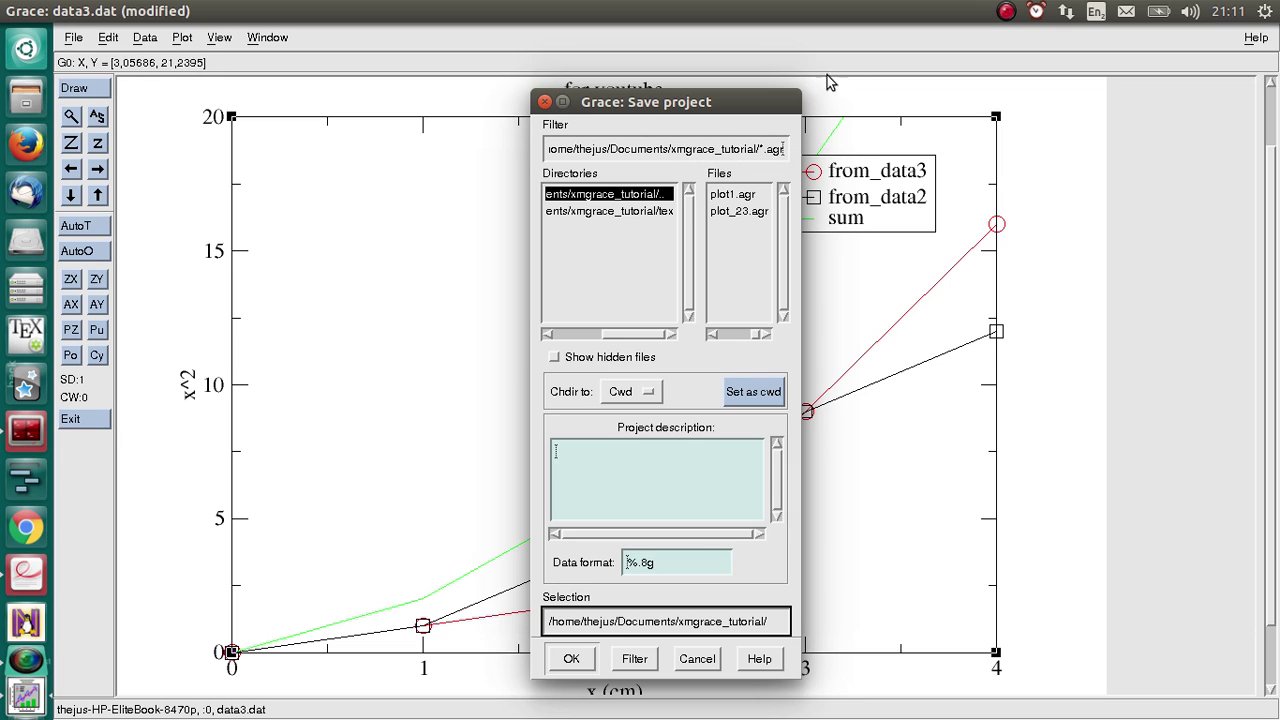
{"action": "left_click", "coordinate": [776, 158]}
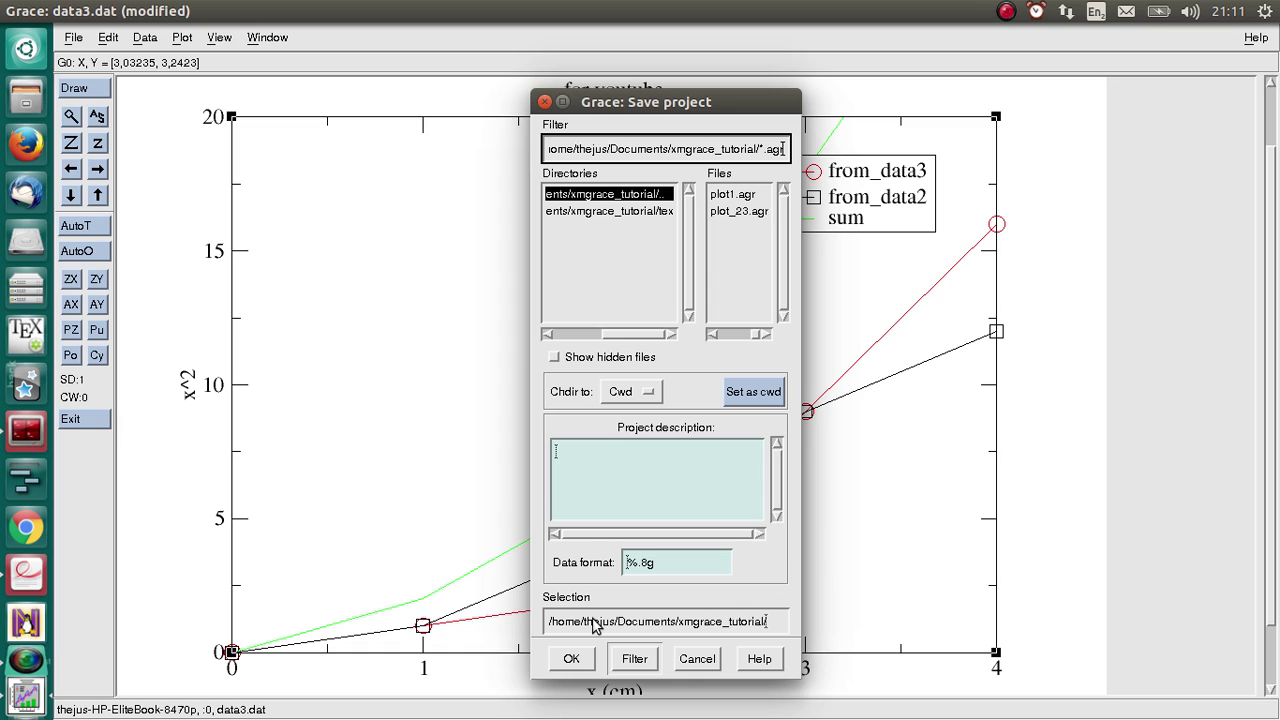
{"action": "left_click", "coordinate": [783, 623]}
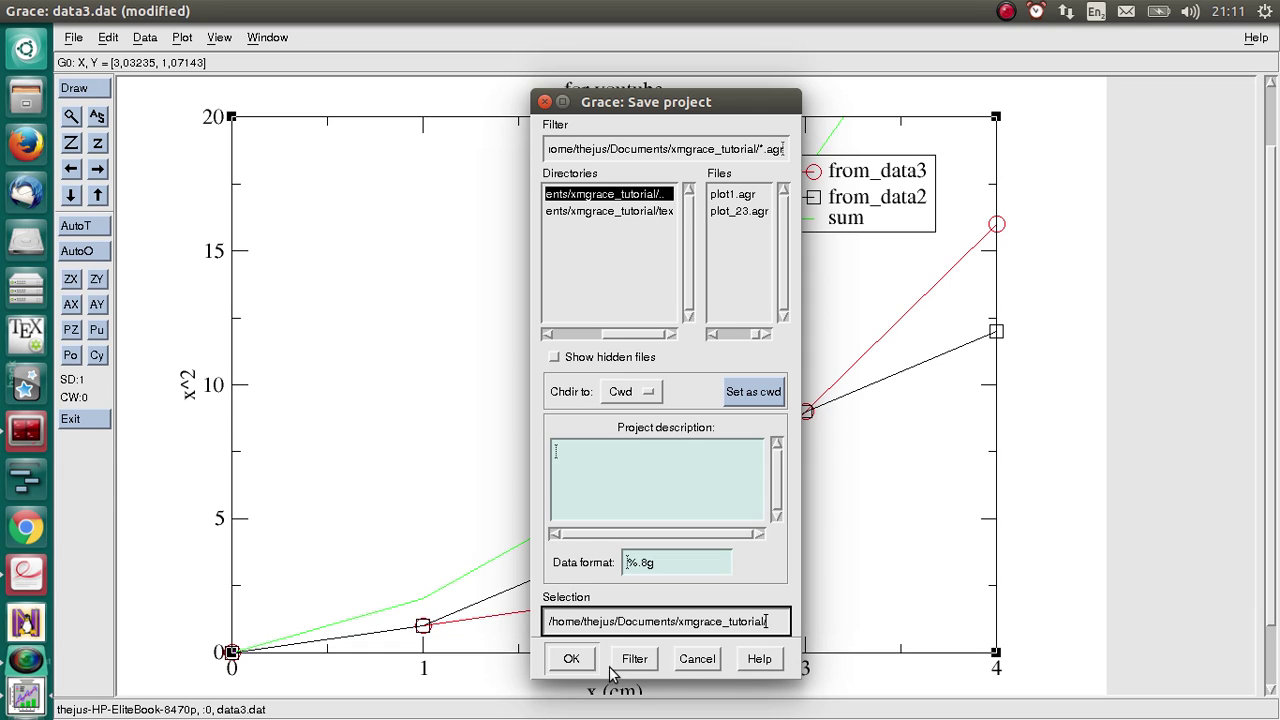
{"action": "left_click", "coordinate": [546, 101]}
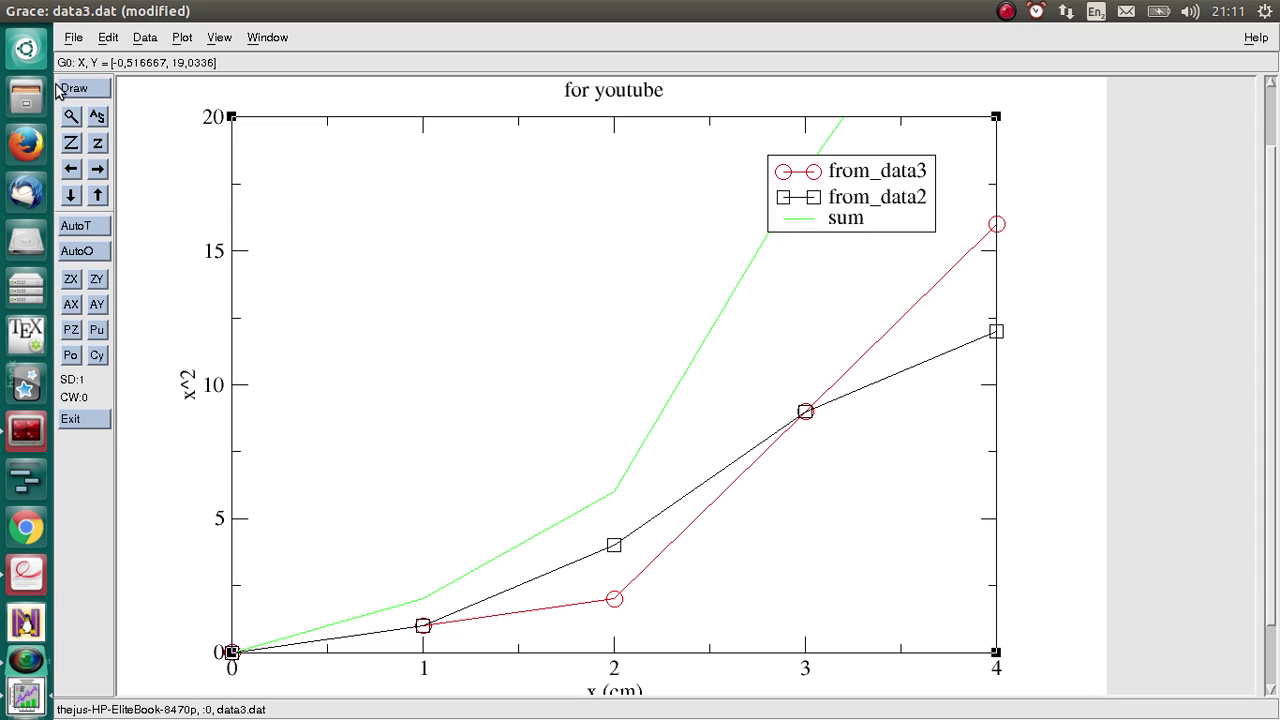
- Exit Grace discarding the unsaved changes, rerun xmgrace data2.dat data3.dat -par "plot_23.par" & in the terminal, and maximize the new plot window
{"action": "left_click", "coordinate": [10, 10]}
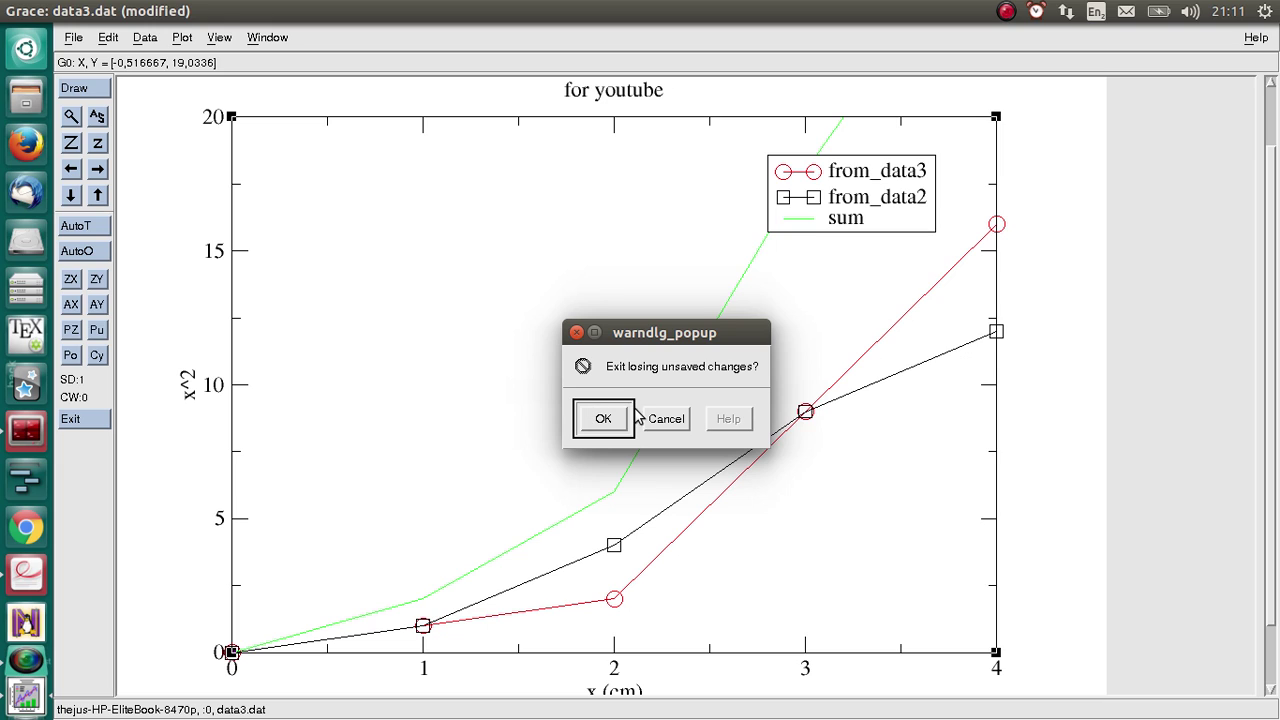
{"action": "left_click", "coordinate": [593, 418]}
{"action": "key", "text": "Up"}
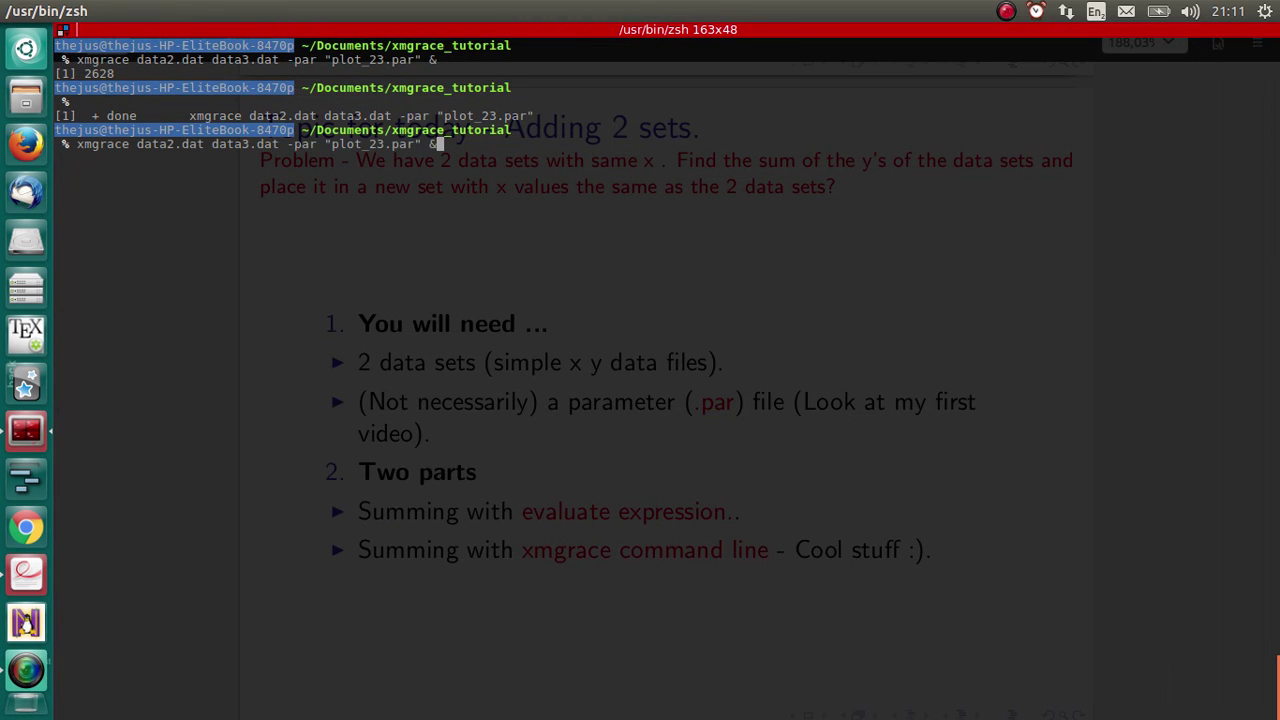
{"action": "key", "text": "Return"}
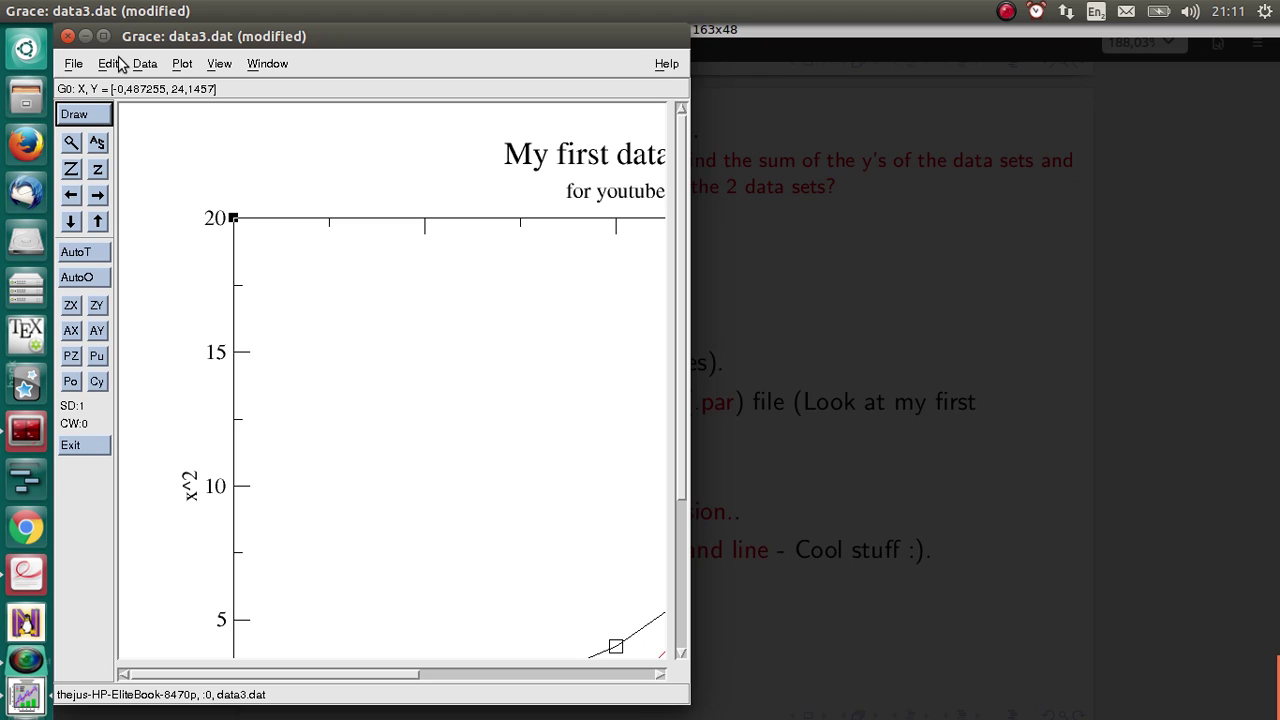
{"action": "double_click", "coordinate": [108, 32]}
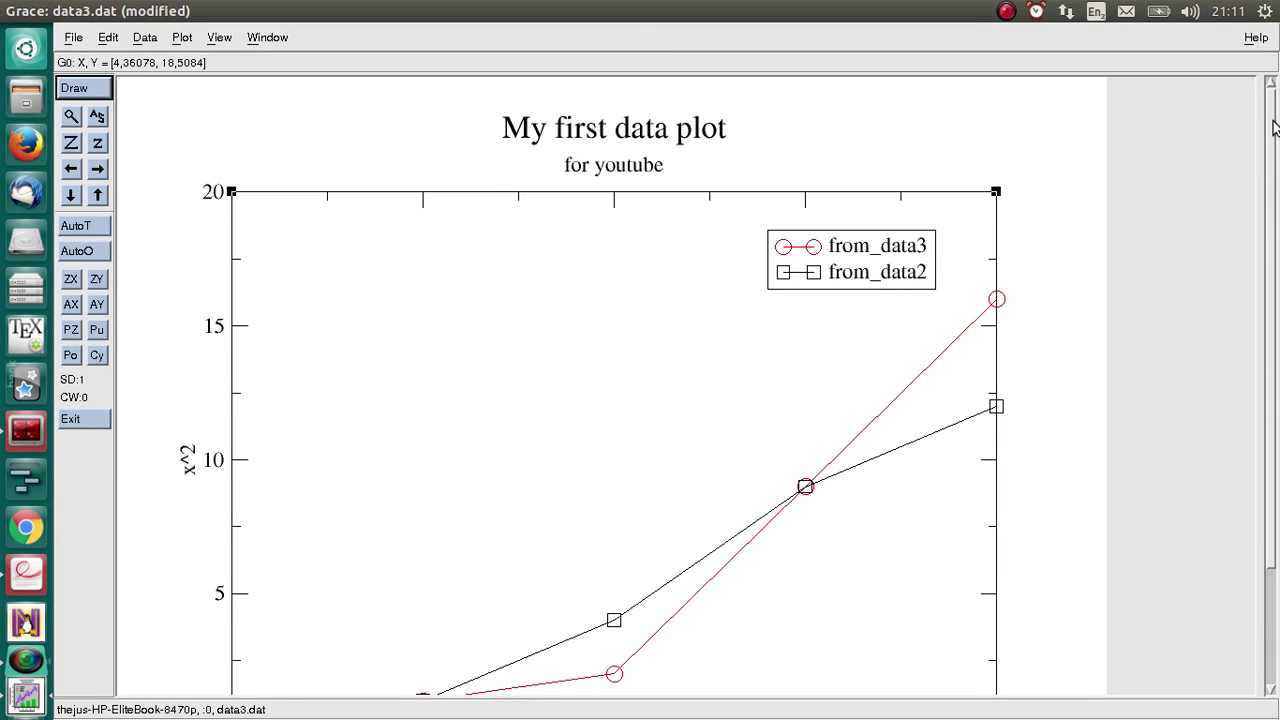
- Open the Commands window and the Set Appearance window and place them side by side over the plot
{"action": "left_click_drag", "start_coordinate": [1268, 120], "coordinate": [1277, 153]}
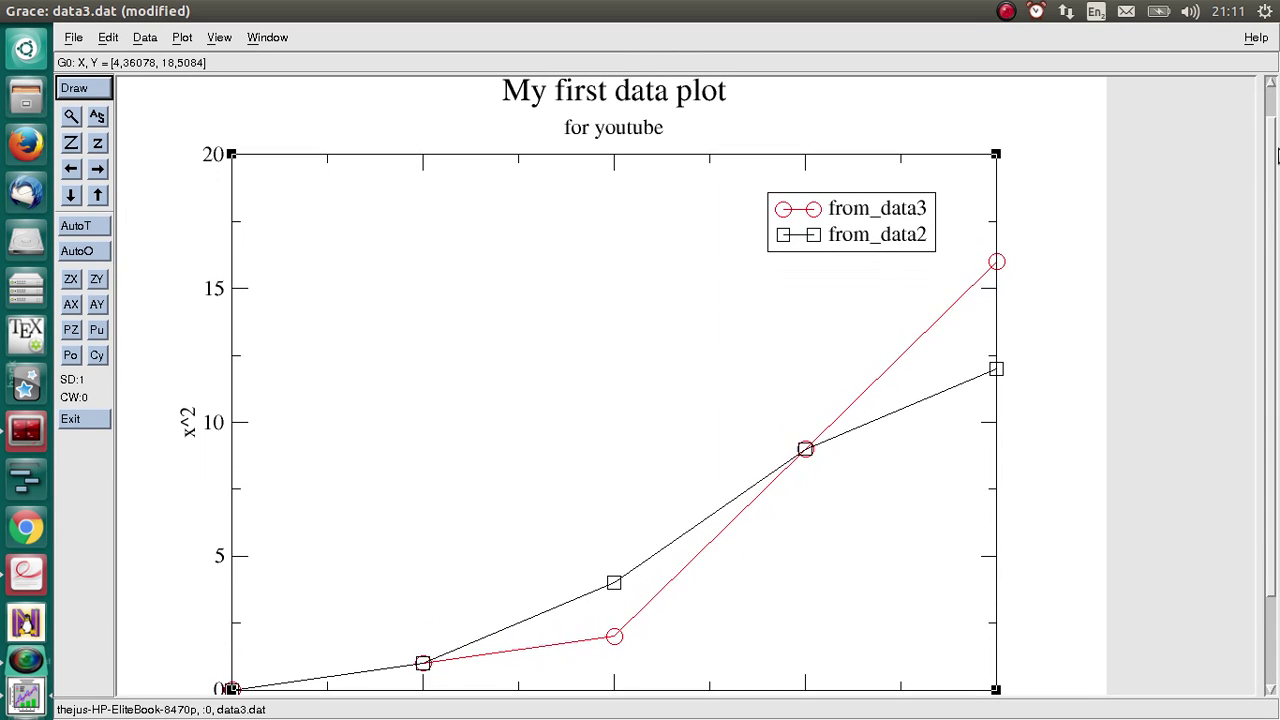
{"action": "left_click", "coordinate": [281, 45]}
{"action": "left_click", "coordinate": [284, 68]}
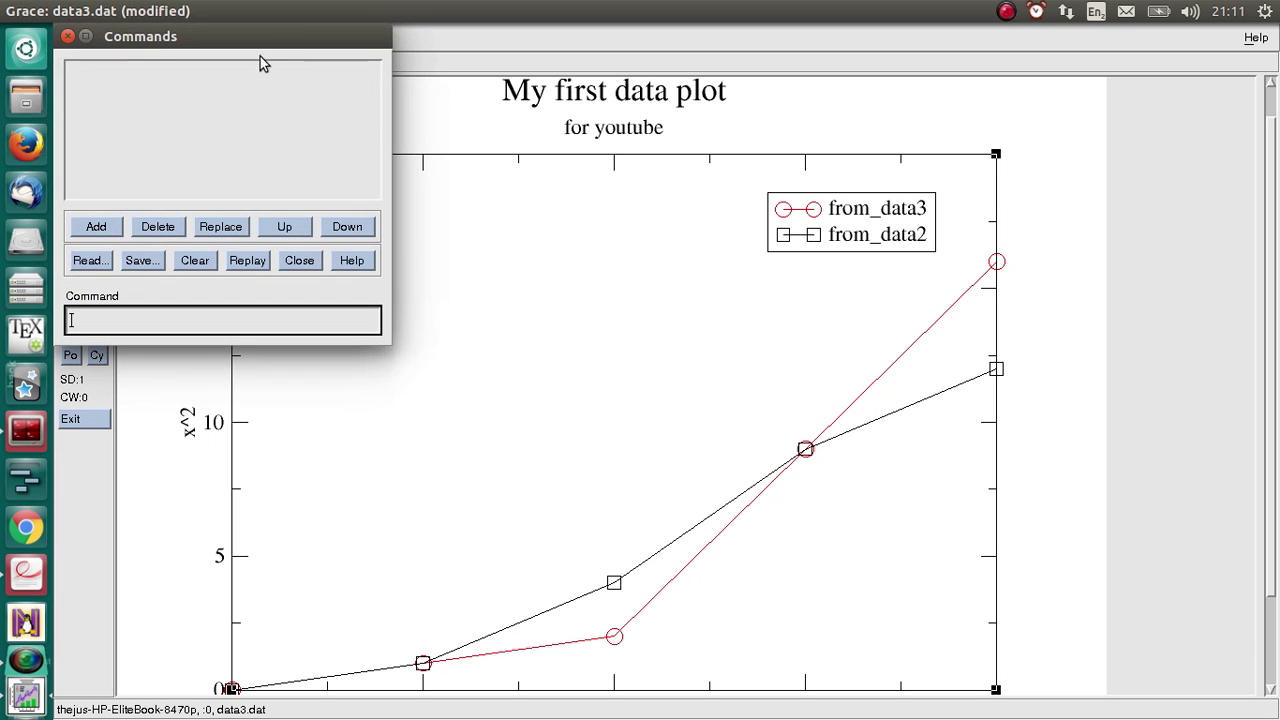
{"action": "left_click_drag", "start_coordinate": [309, 40], "coordinate": [611, 118]}
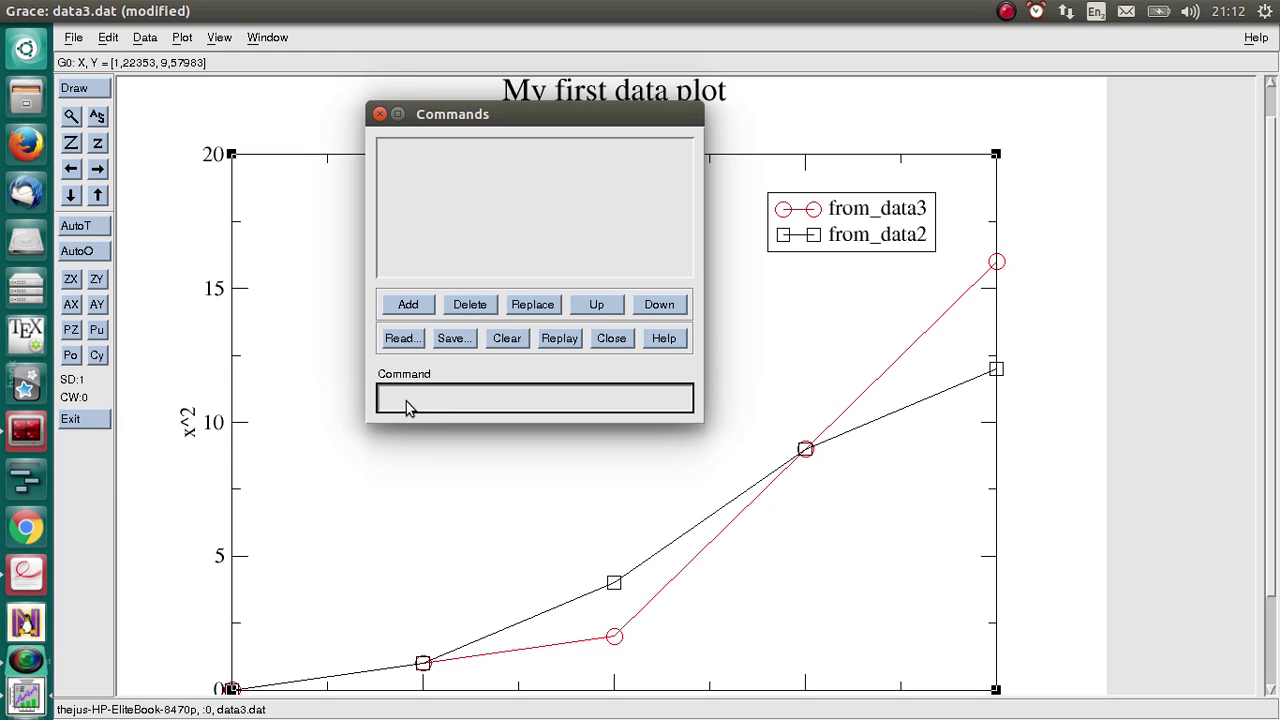
{"action": "double_click", "coordinate": [775, 480]}
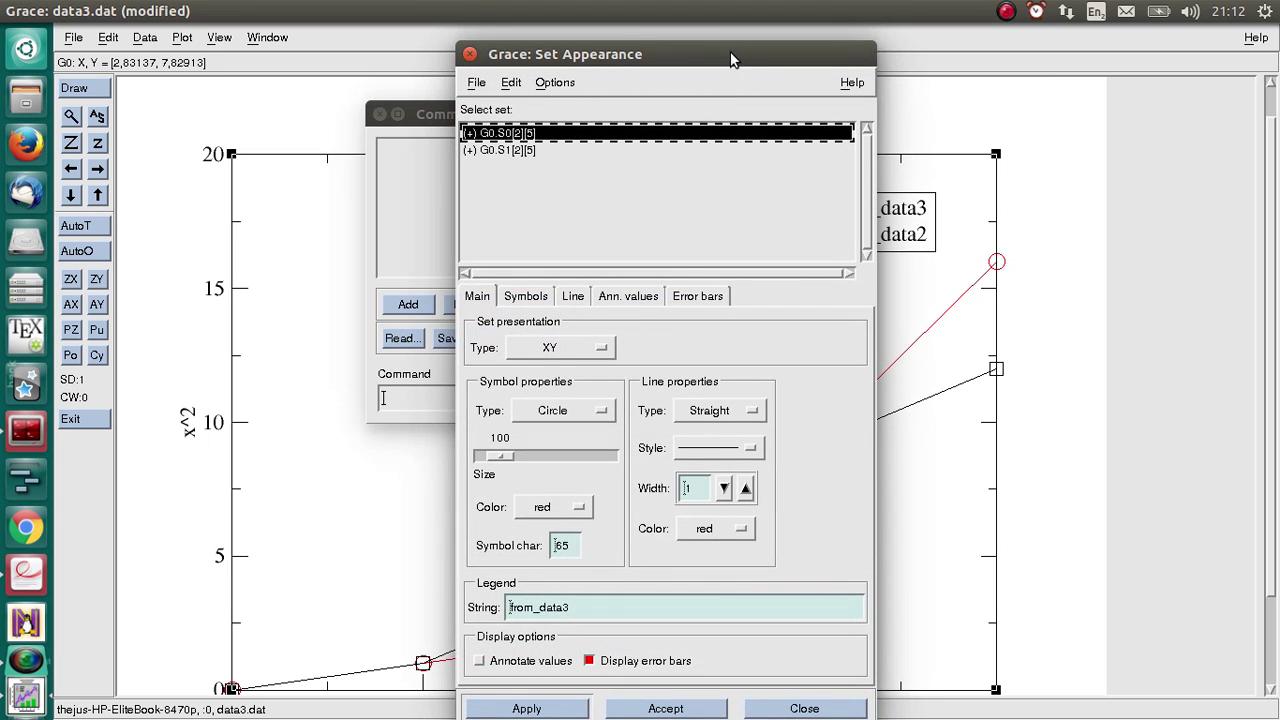
{"action": "left_click_drag", "start_coordinate": [730, 58], "coordinate": [1028, 79]}
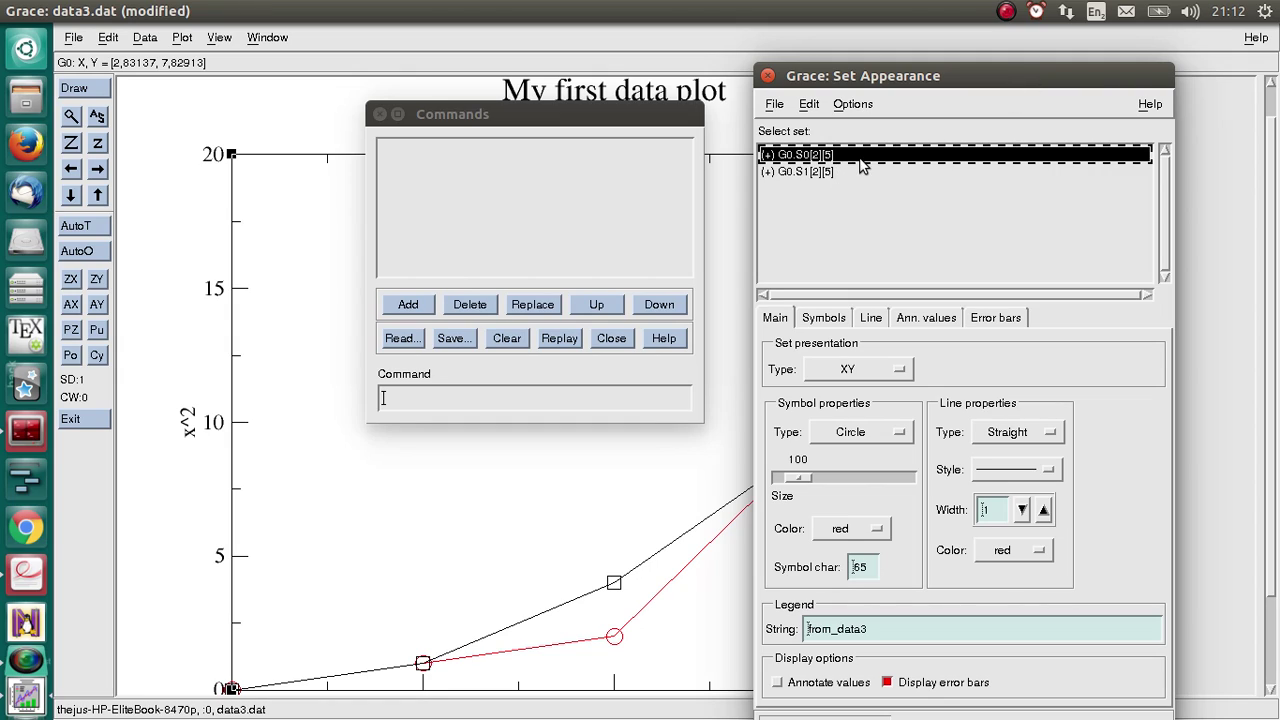
- Create the null set s2 with the same length as s0 by running the command s2 length s0.length
{"action": "left_click", "coordinate": [598, 398]}
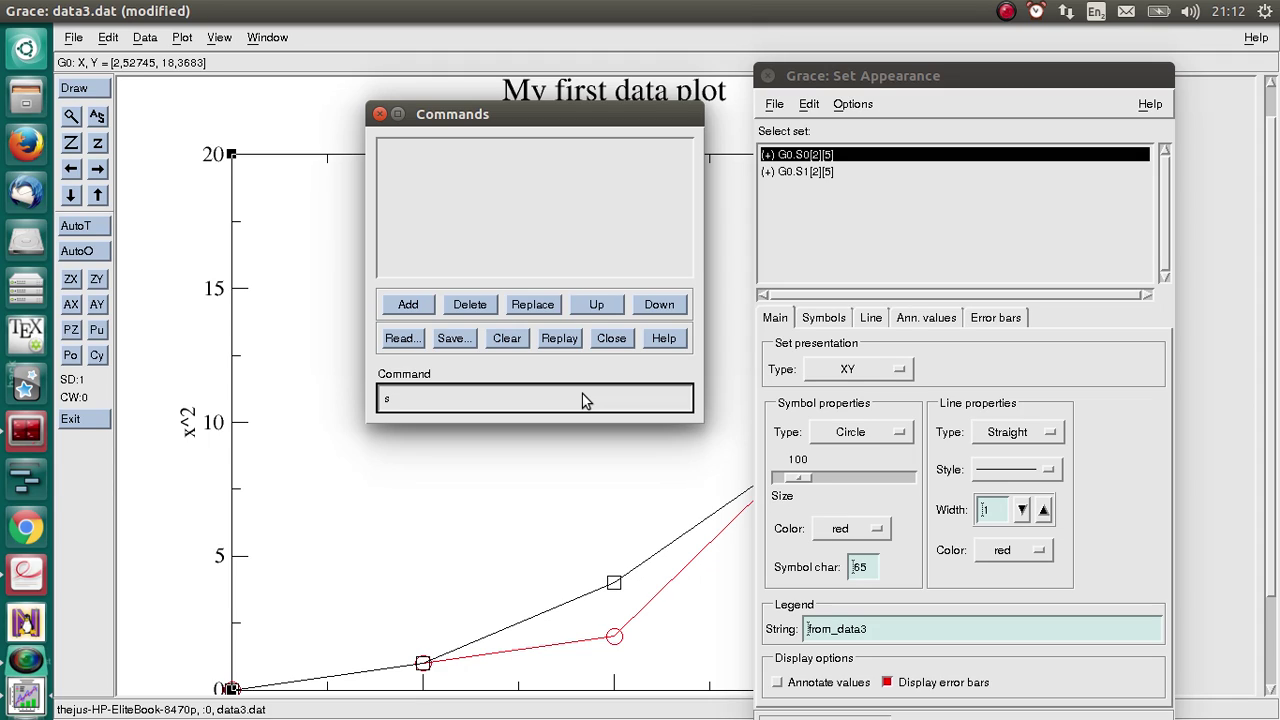
{"action": "type", "text": "length s0.length"}
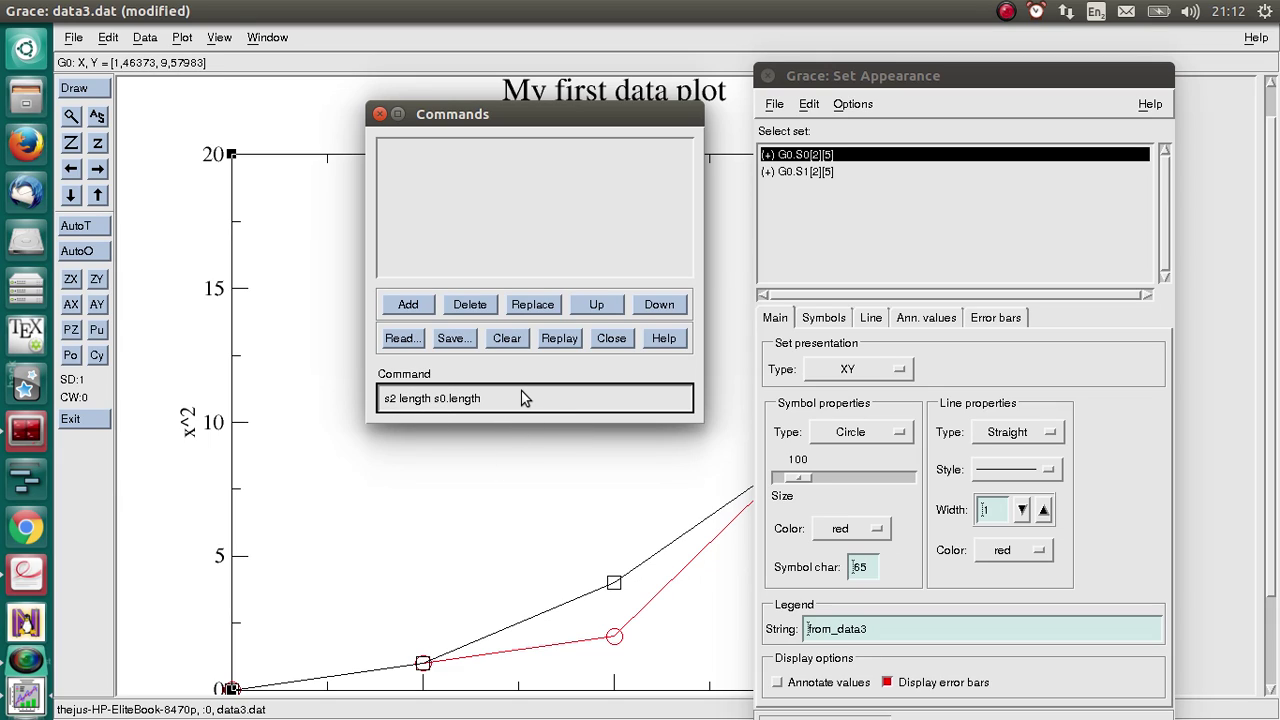
{"action": "key", "text": "Return"}
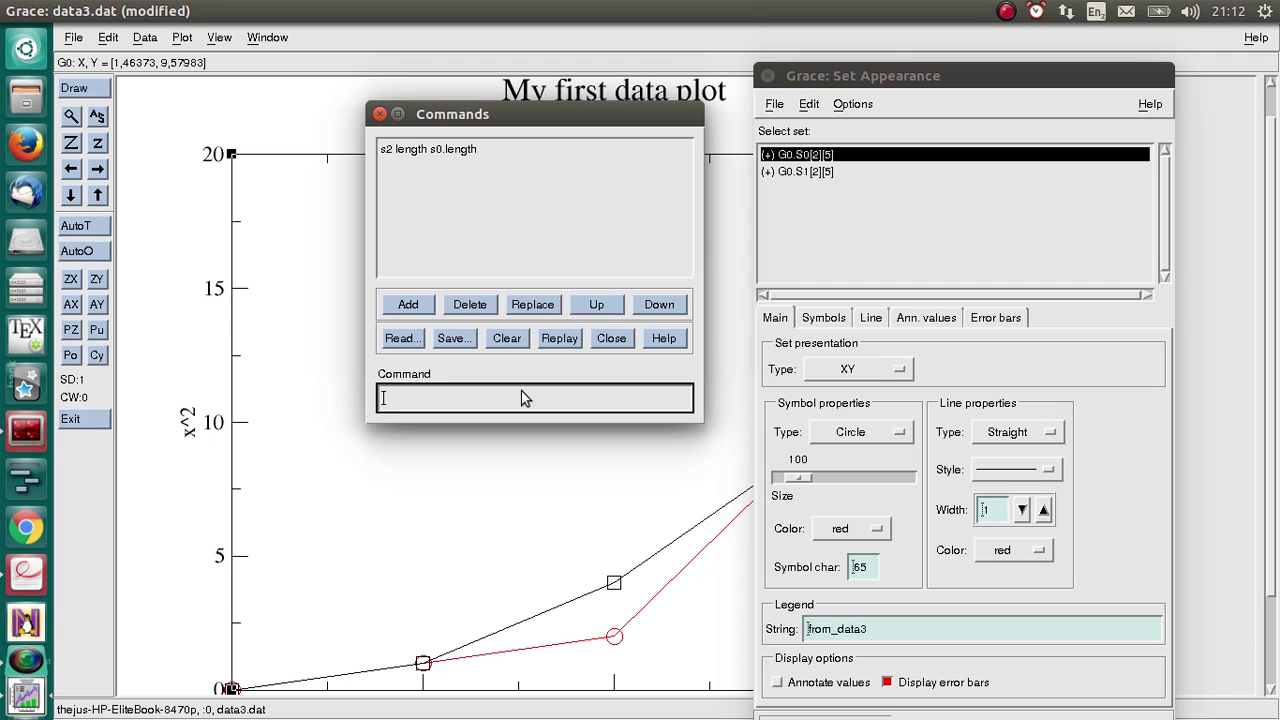
- Fill set s2 by running the commands s2.x=s0.x and s2.y=s0.y+s1.y
{"action": "type", "text": "s2."}
{"action": "type", "text": ".x"}
{"action": "key", "text": "Return"}
{"action": "type", "text": "s2.y=s0.y+s1.y"}
{"action": "key", "text": "Return"}
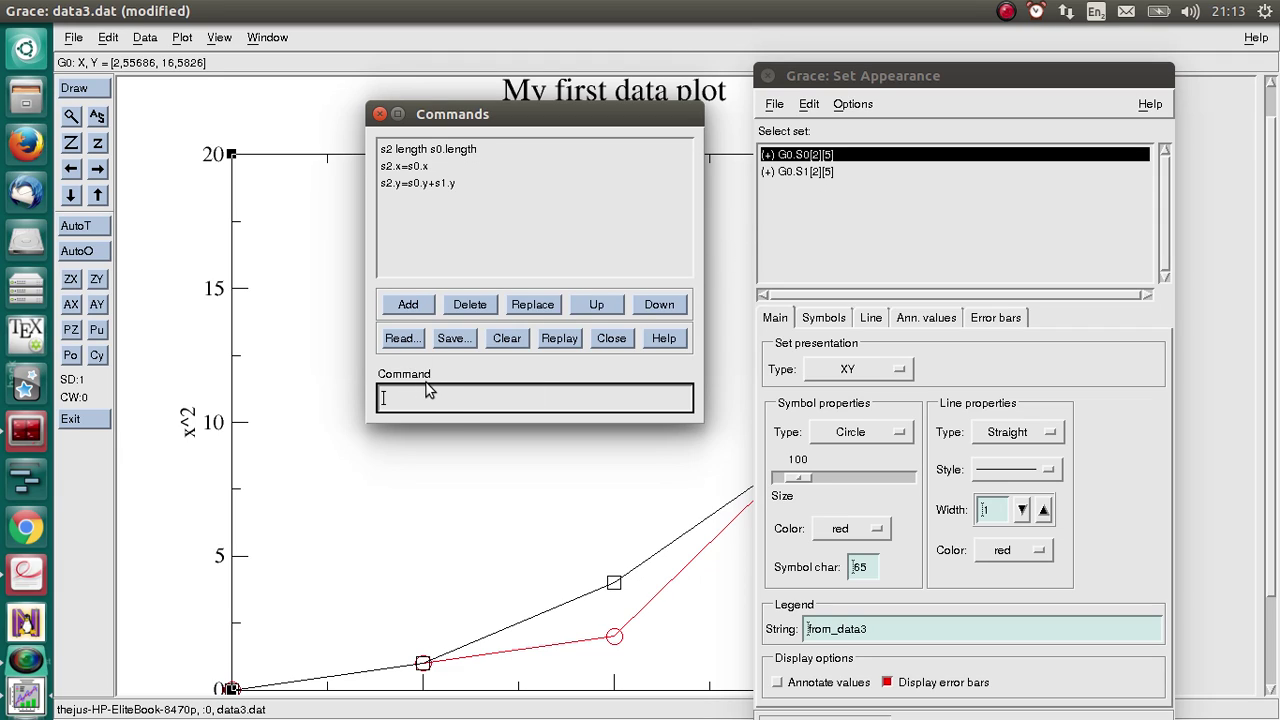
- Run the commands updateall and redraw, and move the Set Appearance window aside to uncover the plotted sum curve
{"action": "type", "text": "updateall"}
{"action": "key", "text": "Return"}
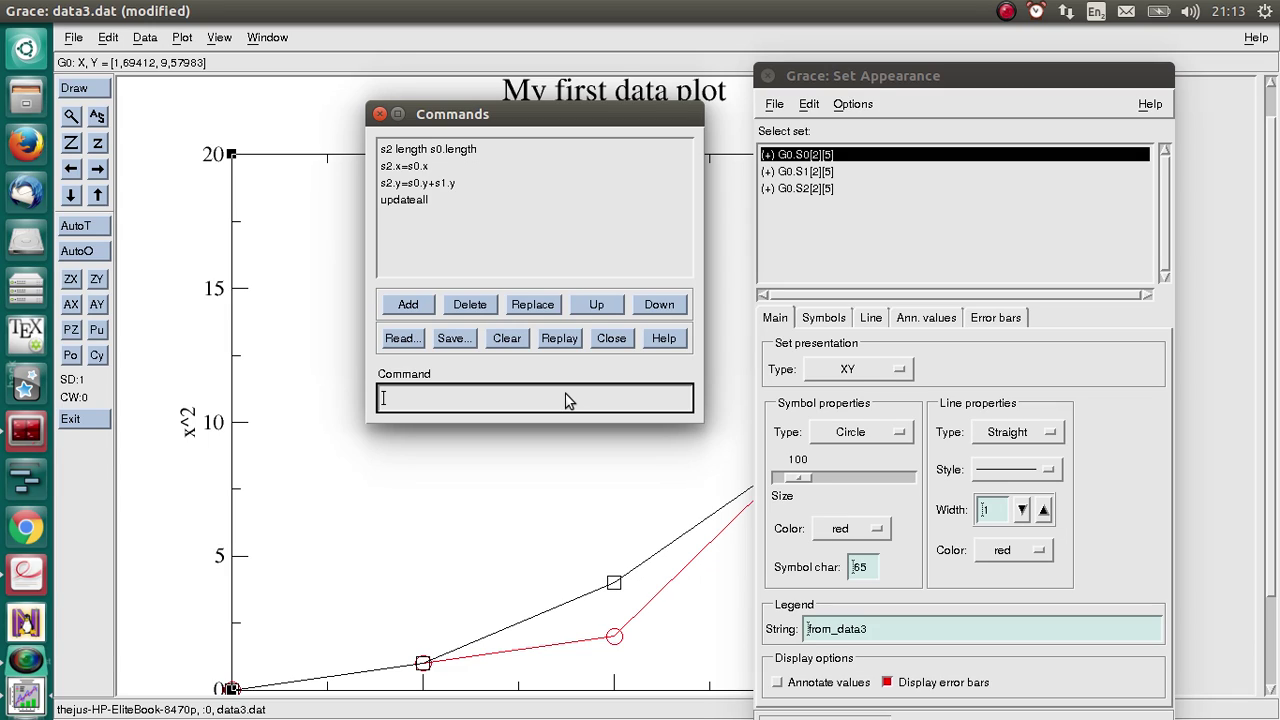
{"action": "type", "text": "redraw"}
{"action": "key", "text": "Return"}
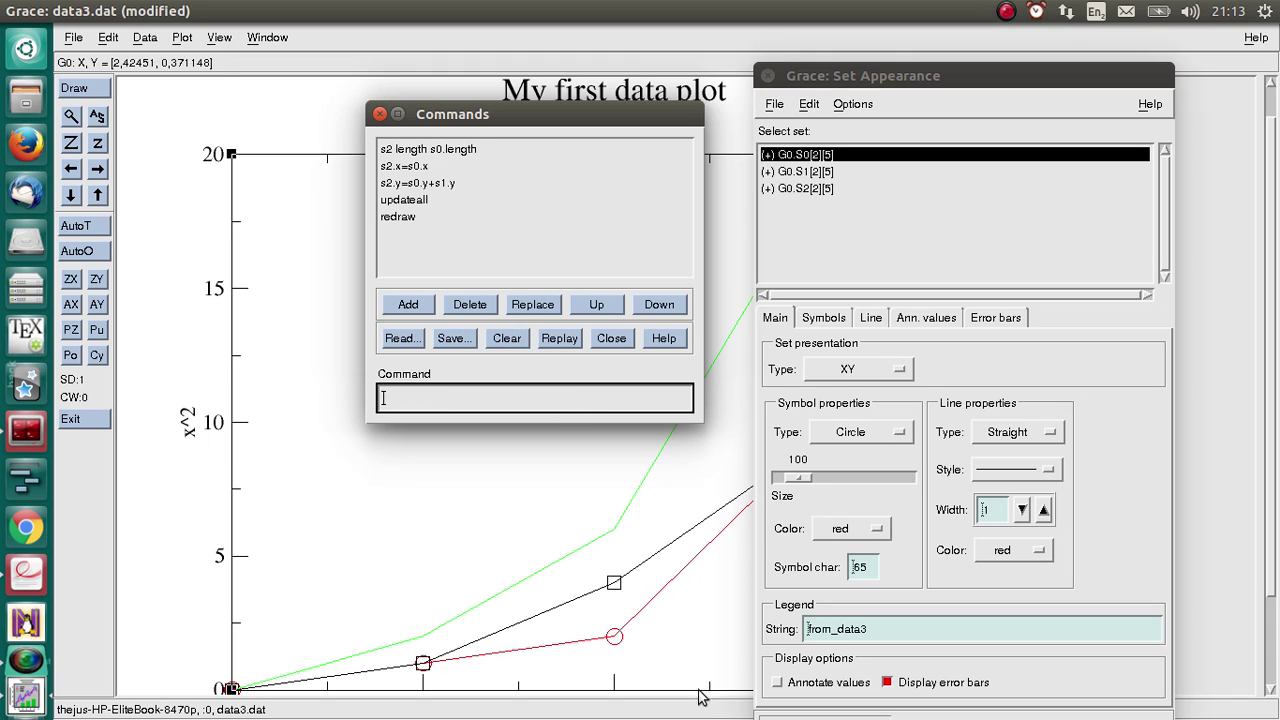
{"action": "left_click_drag", "start_coordinate": [891, 84], "coordinate": [1031, 91]}
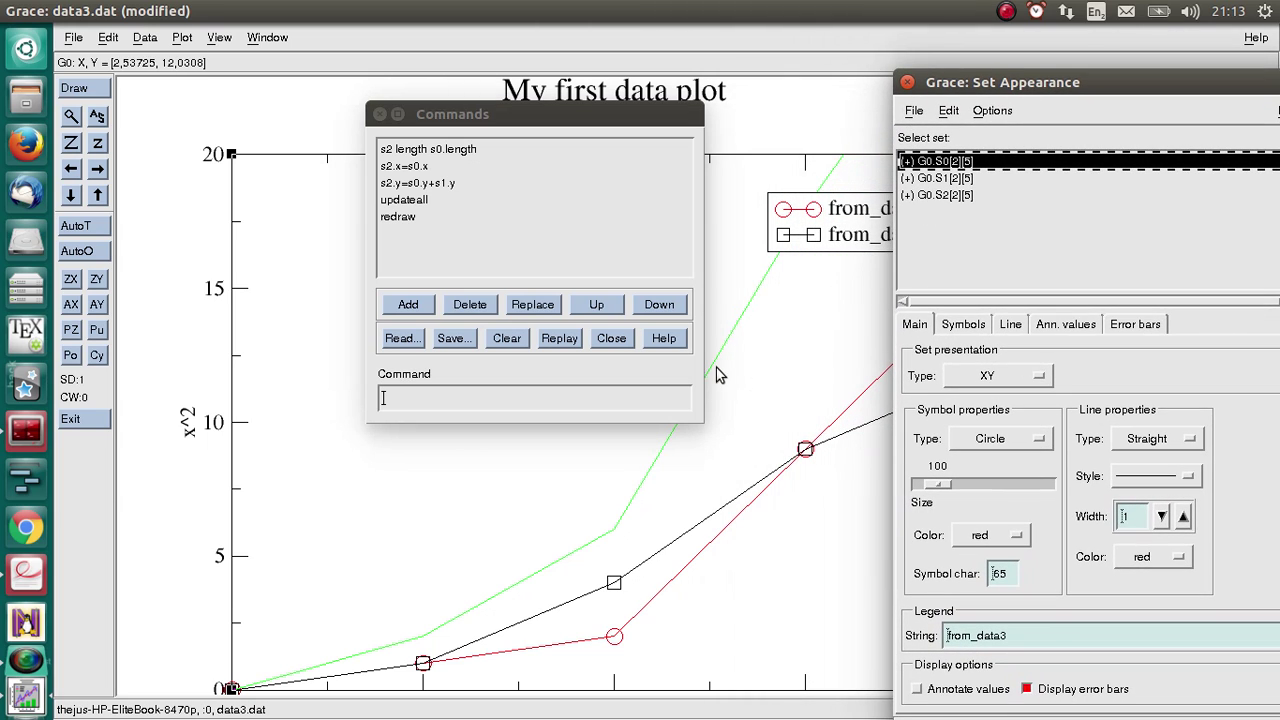
{"action": "left_click", "coordinate": [733, 339]}
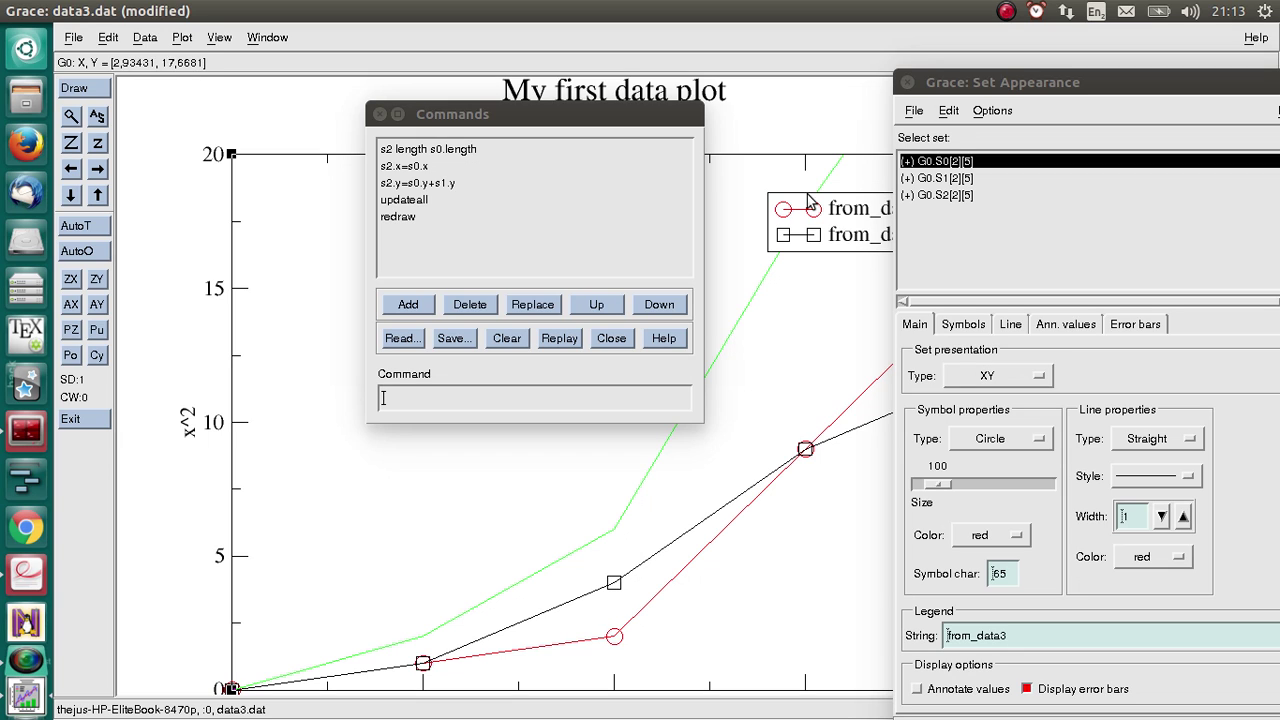
- Set the legend string of the new set G0.S2 to "sum" and apply it to the plot
{"action": "left_click_drag", "start_coordinate": [941, 86], "coordinate": [436, 57]}
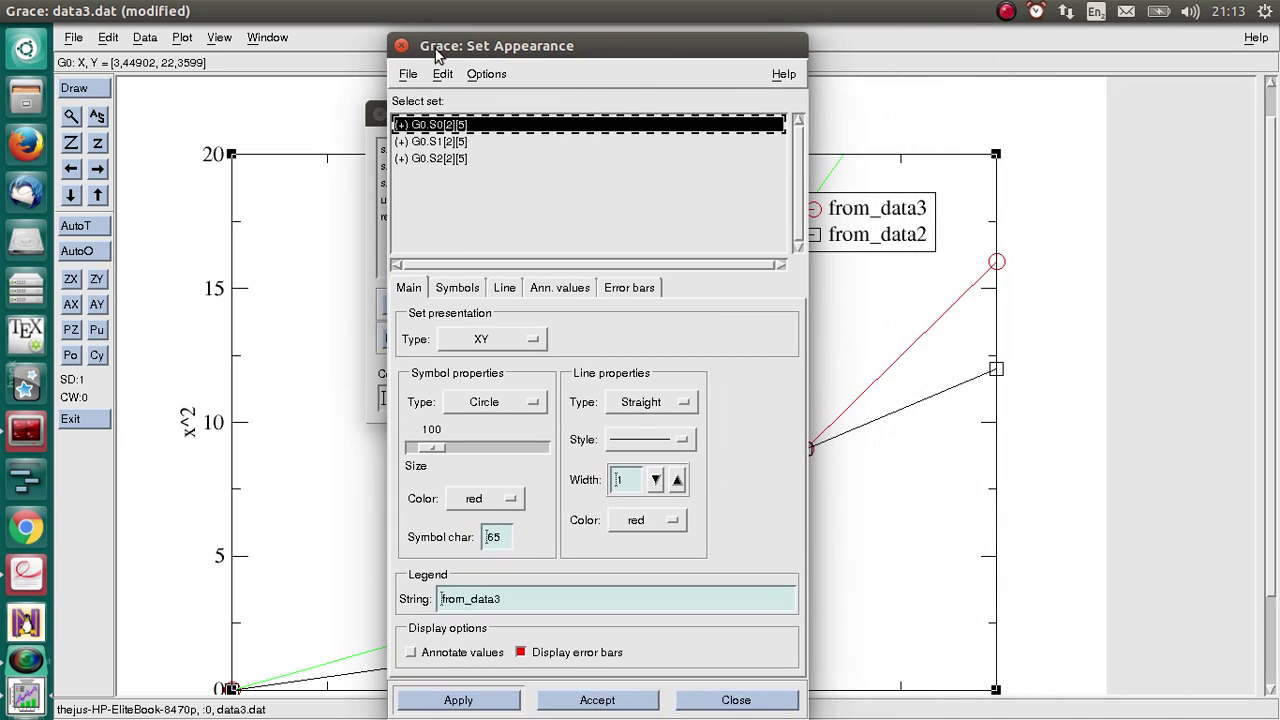
{"action": "left_click", "coordinate": [446, 159]}
{"action": "left_click", "coordinate": [609, 592]}
{"action": "type", "text": "sum"}
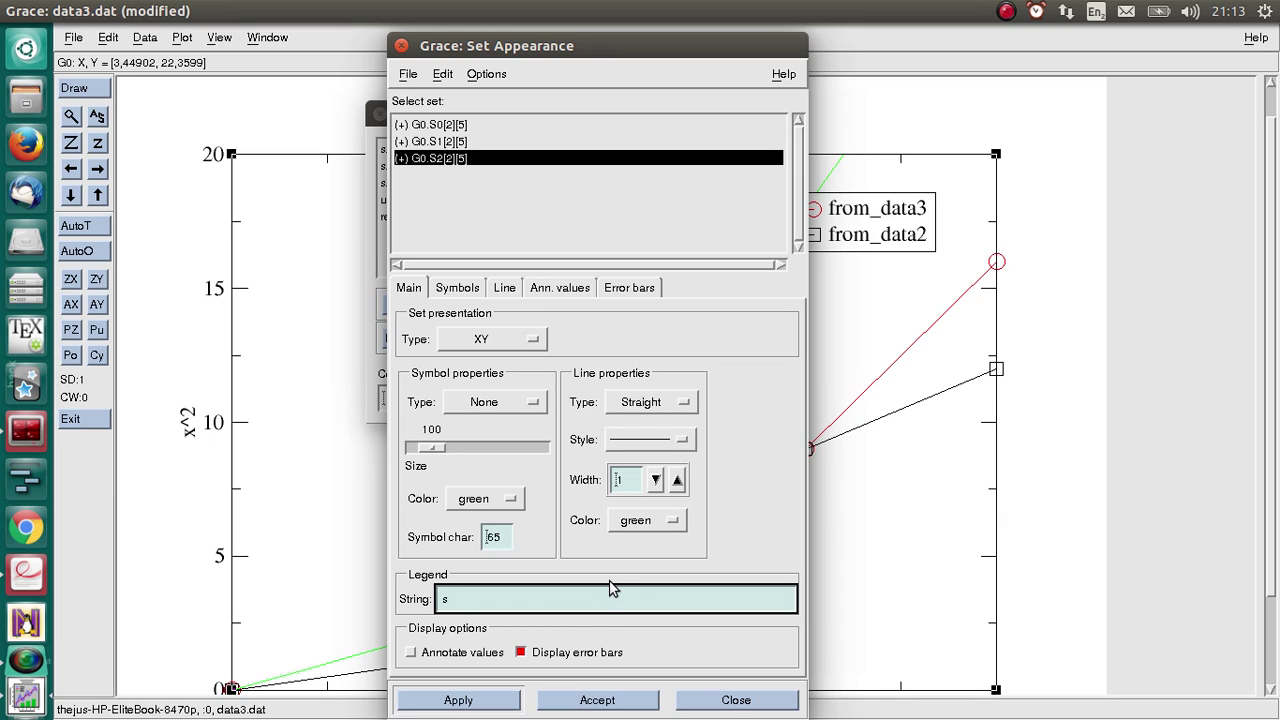
{"action": "left_click", "coordinate": [504, 701]}
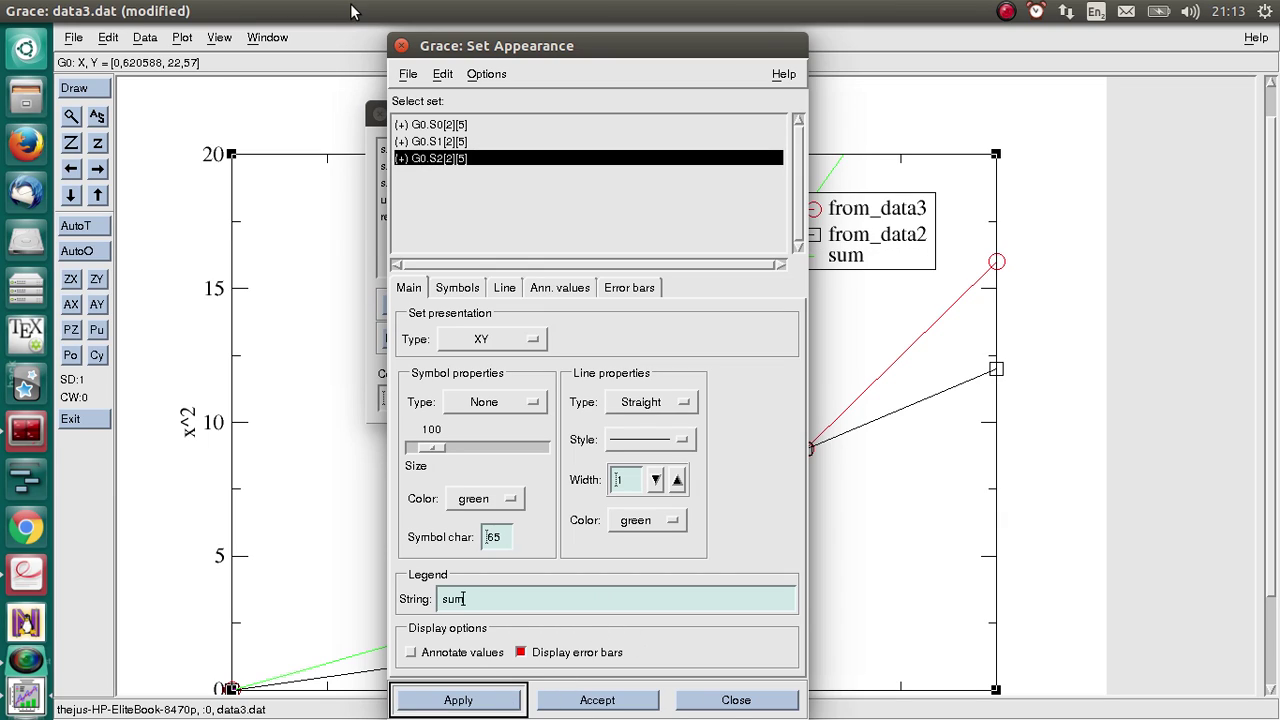
{"action": "left_click", "coordinate": [74, 38]}
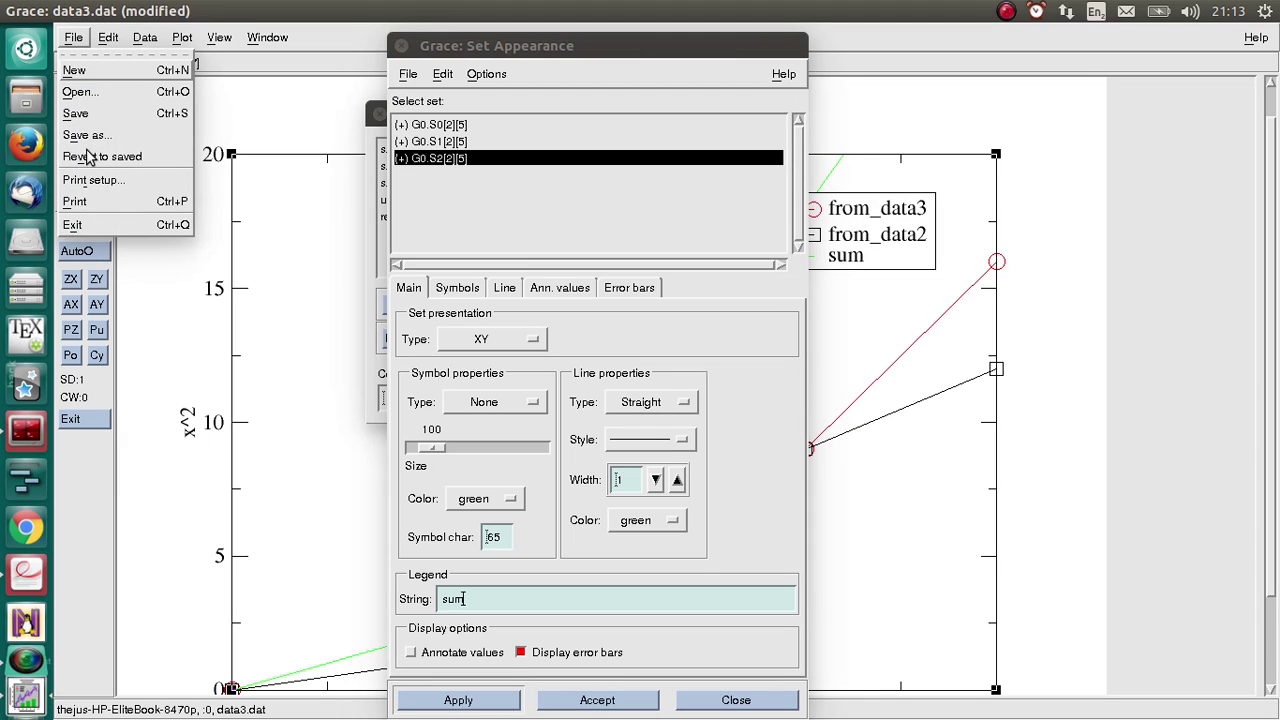
{"action": "left_click", "coordinate": [274, 346]}
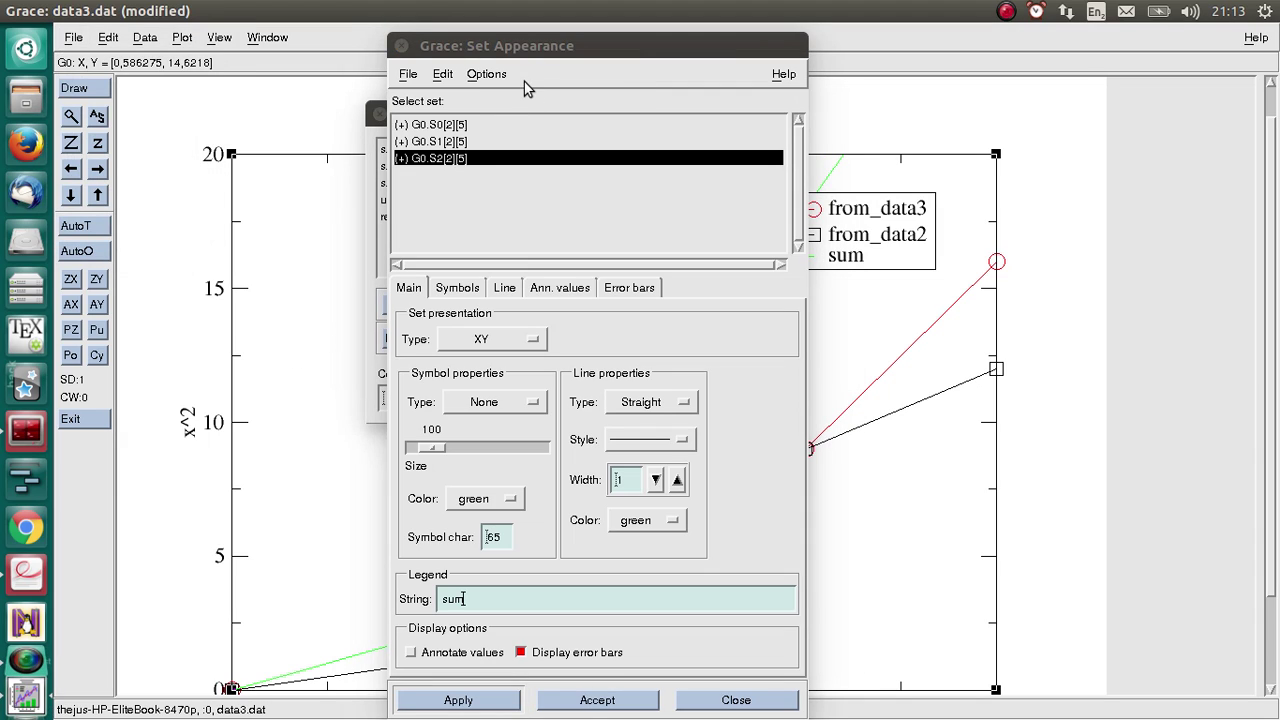
- Switch to xmgrace_tutorial_beamer.pdf in the document viewer and review the list of commands used on page 3
{"action": "left_click", "coordinate": [26, 540]}
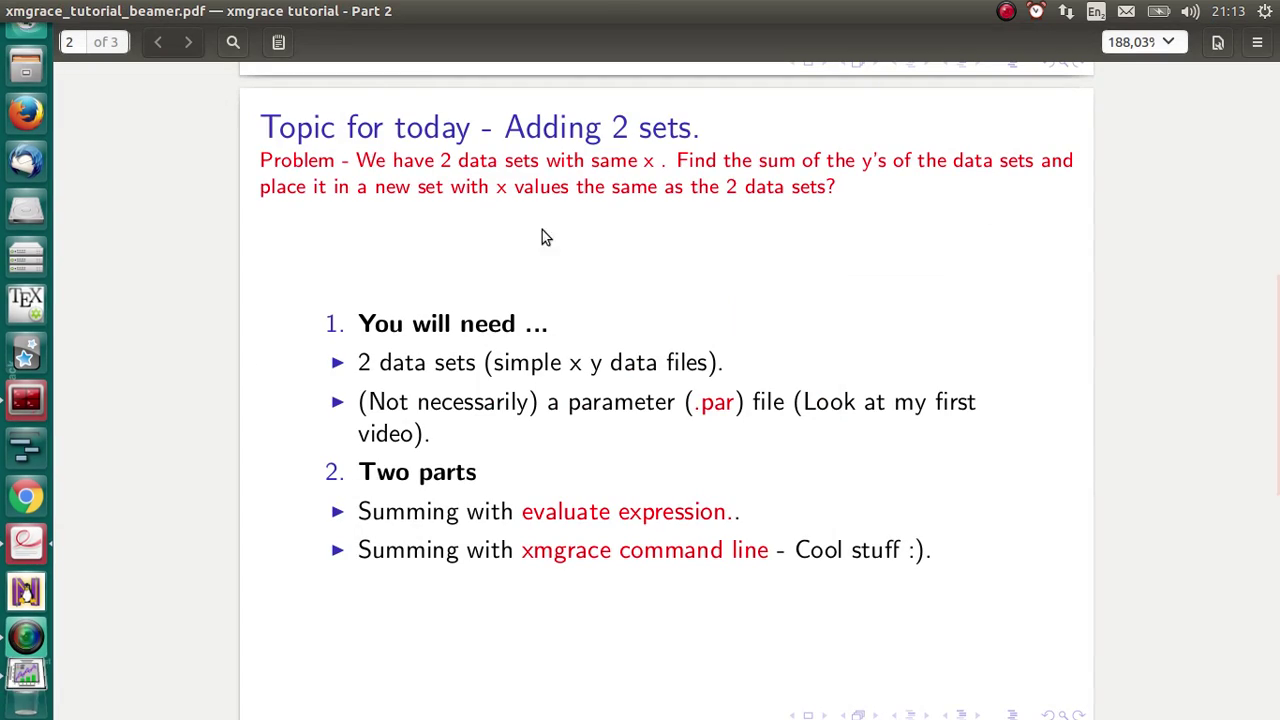
{"action": "scroll", "coordinate": [1270, 380], "scroll_direction": "down", "scroll_amount": 5}
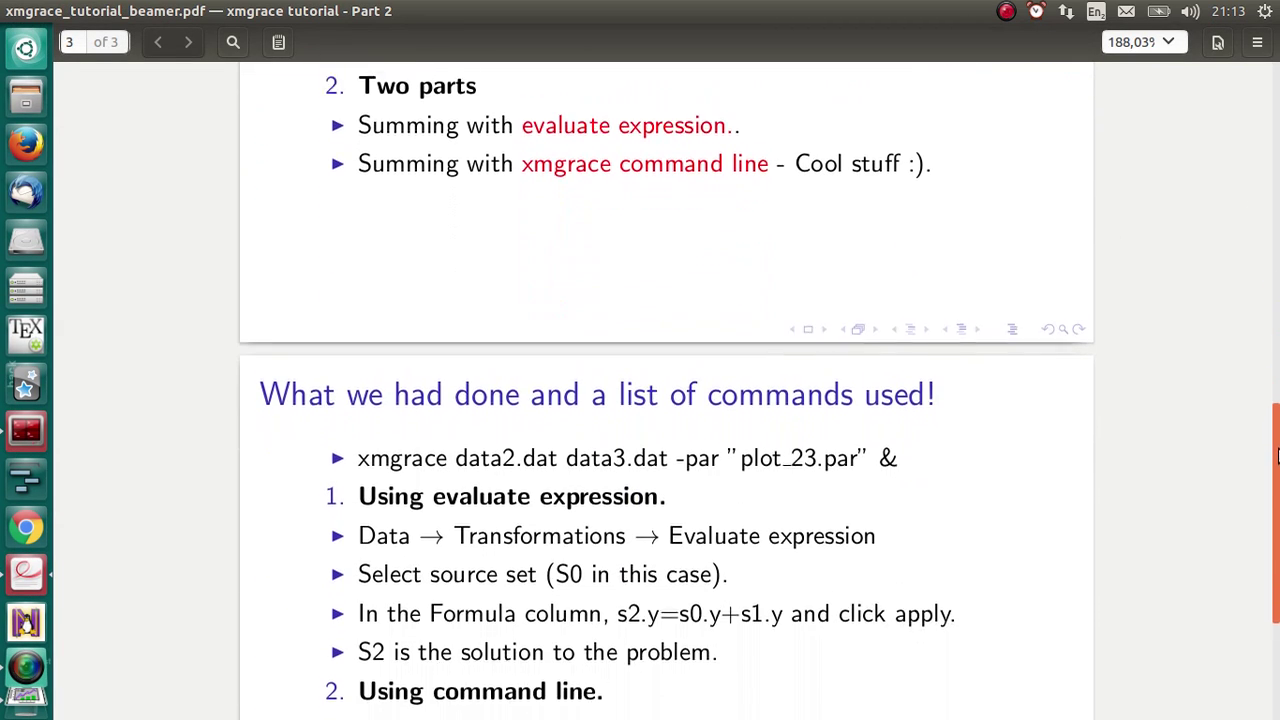
{"action": "scroll", "coordinate": [1277, 455], "scroll_direction": "down", "scroll_amount": 3}
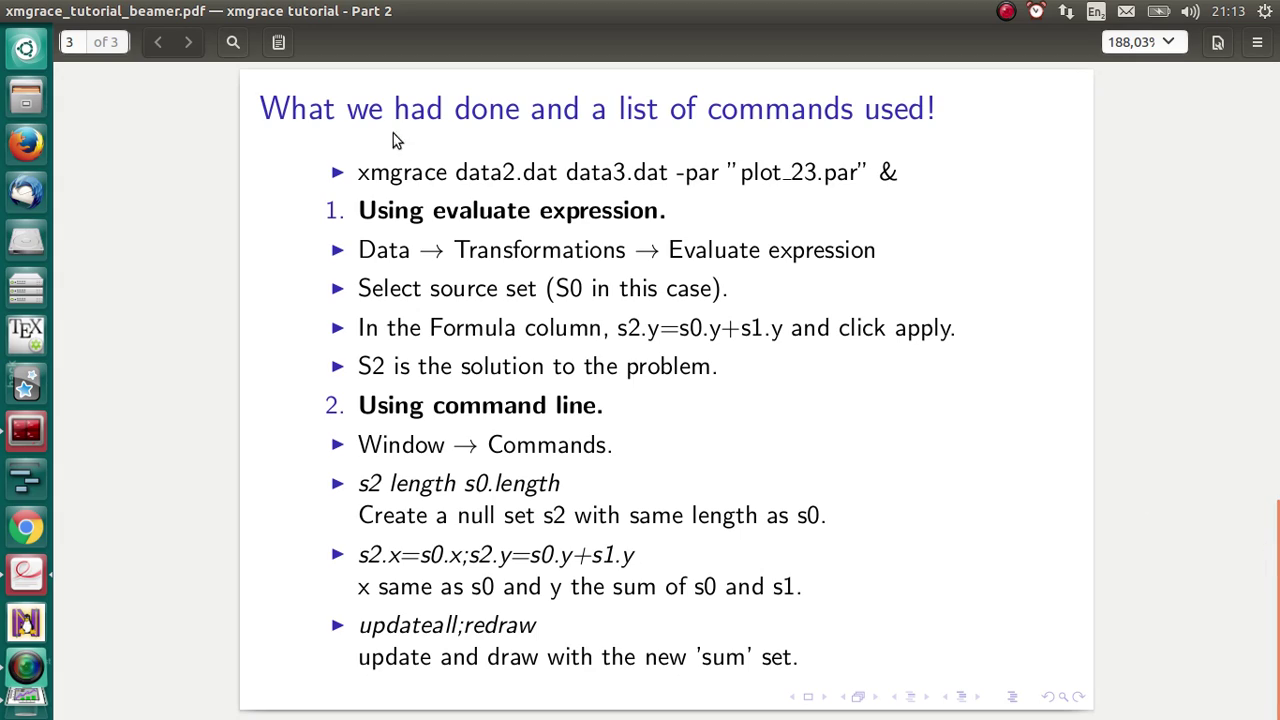
{"action": "left_click_drag", "start_coordinate": [370, 177], "coordinate": [528, 190]}
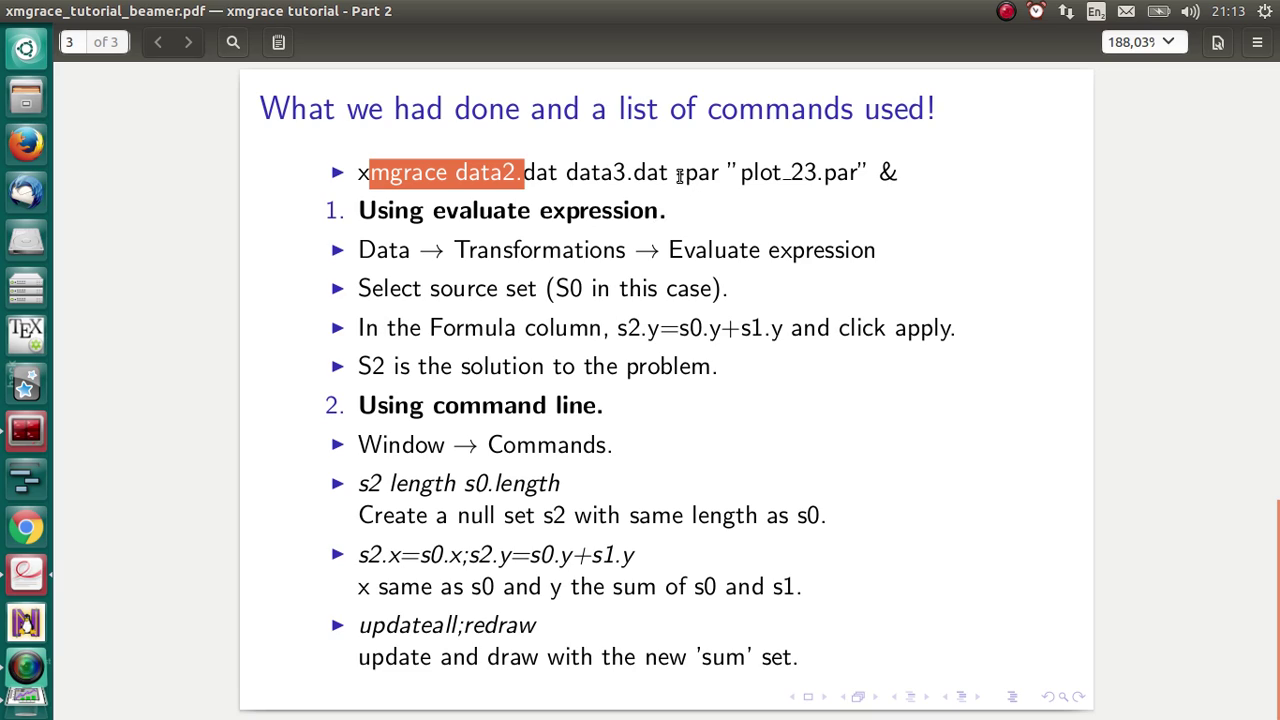
{"action": "left_click", "coordinate": [679, 176]}
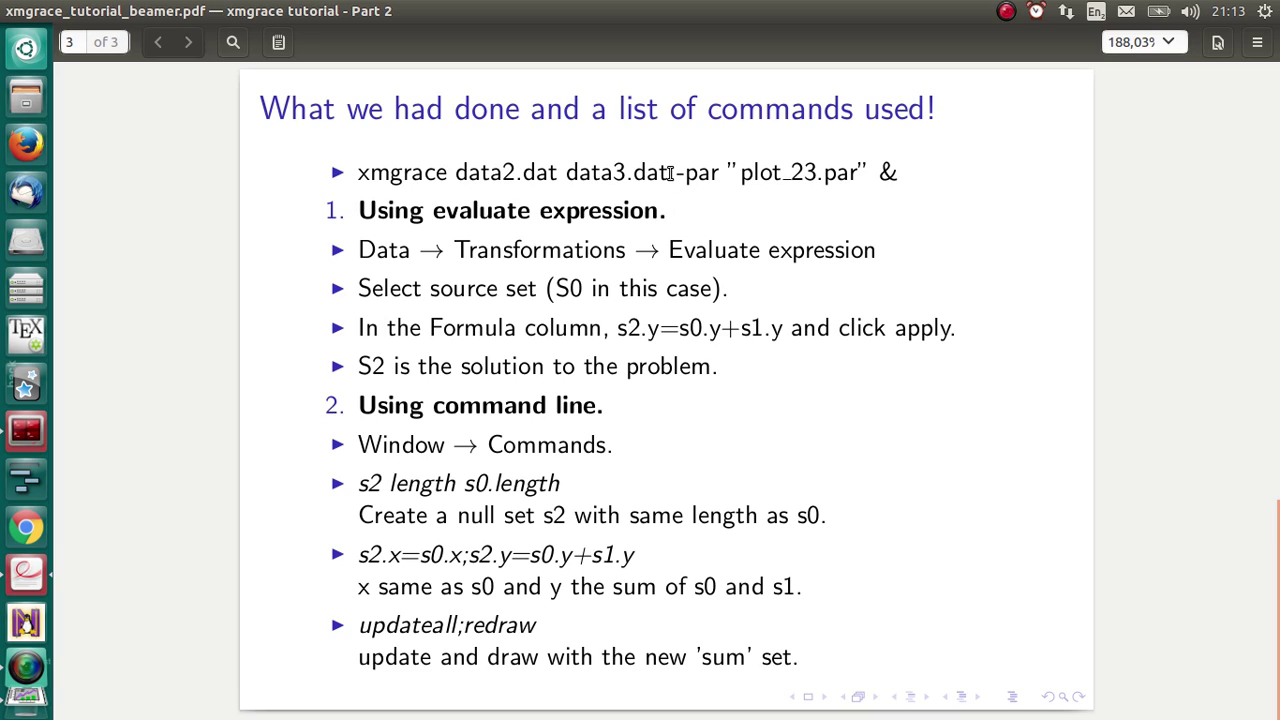